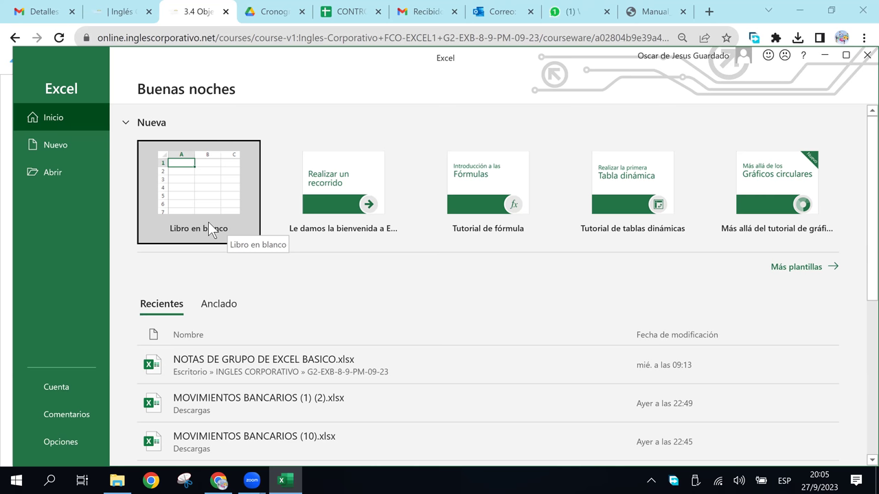
Step: Create a new blank workbook
mouse_move(229, 482)
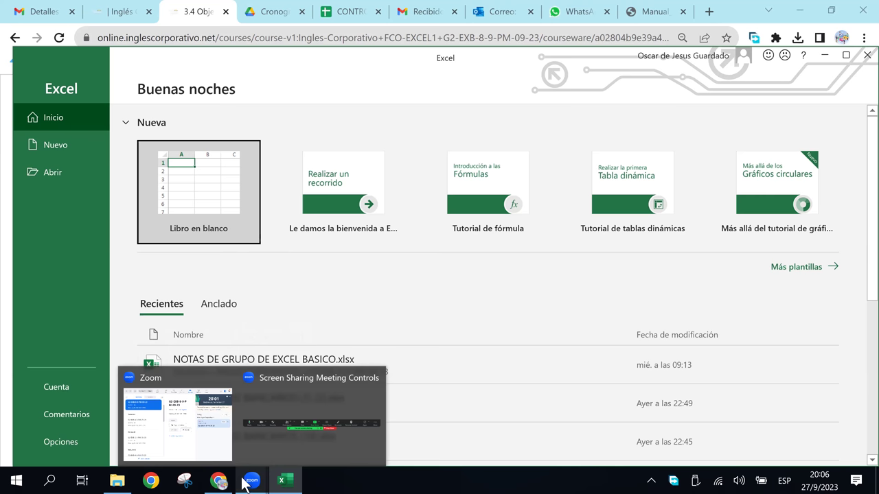
click(182, 173)
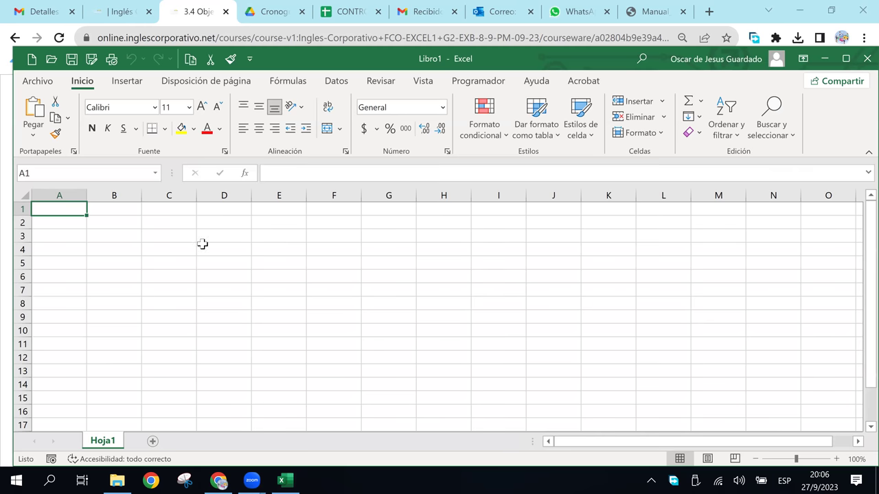
click(162, 227)
click(120, 232)
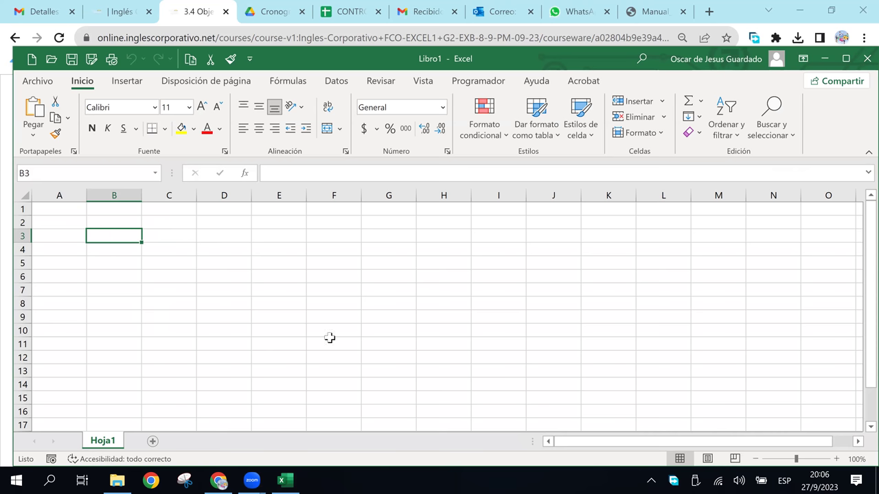
click(349, 312)
click(320, 252)
click(375, 264)
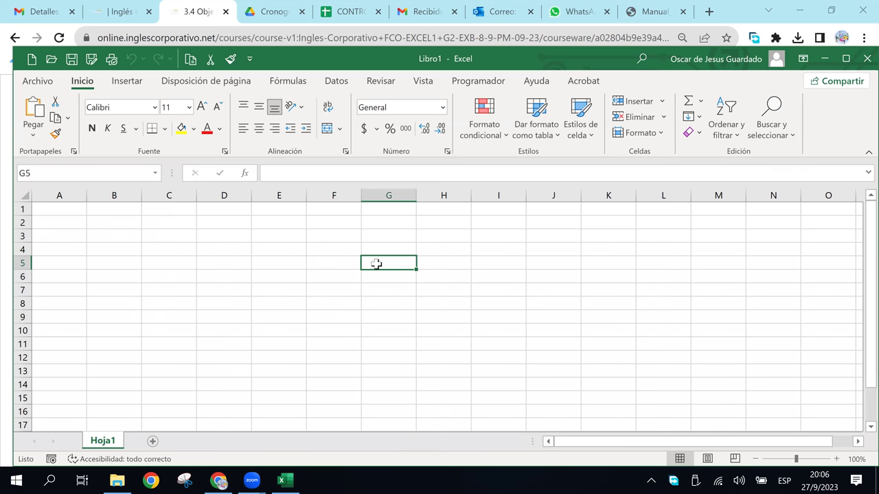
click(431, 248)
click(429, 222)
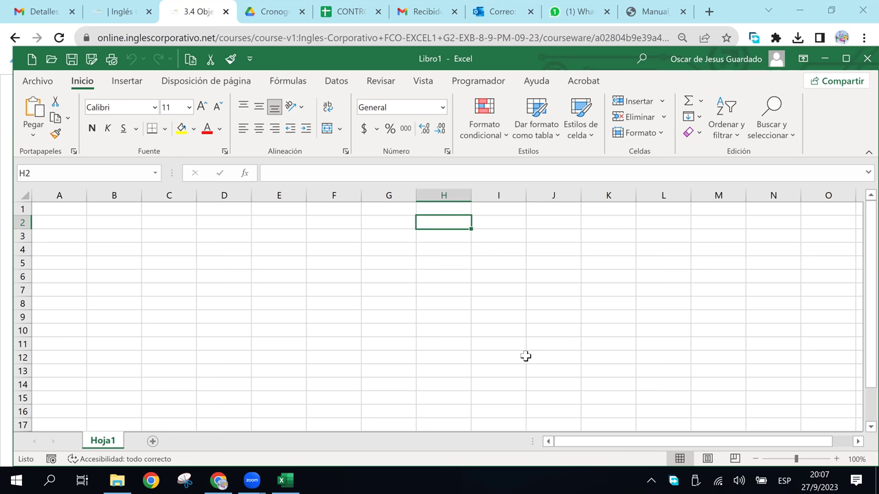
click(333, 248)
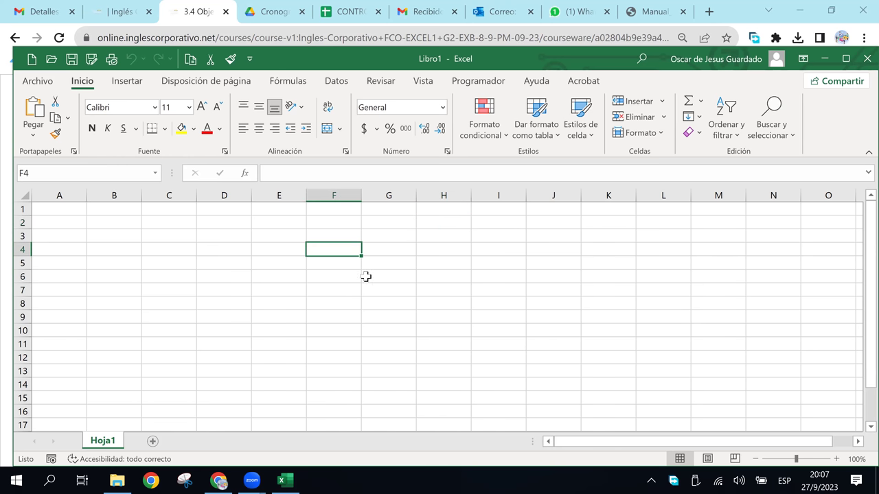
click(393, 274)
click(391, 237)
click(390, 250)
click(345, 238)
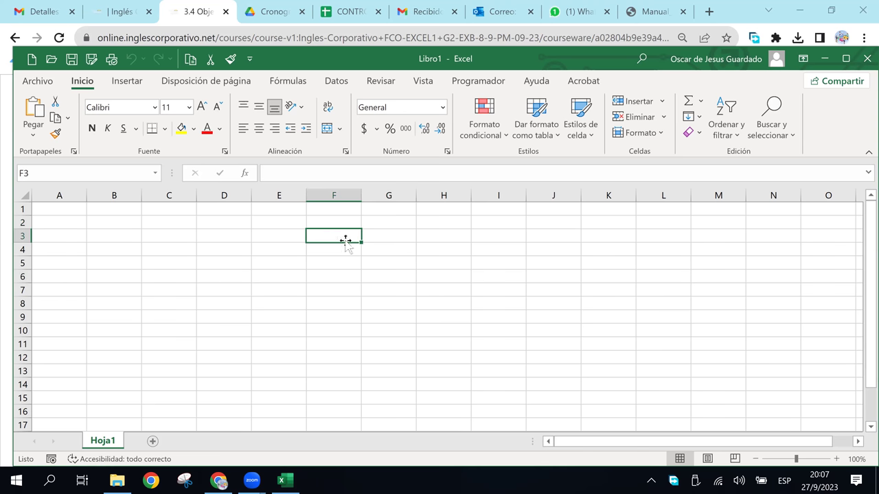
click(348, 249)
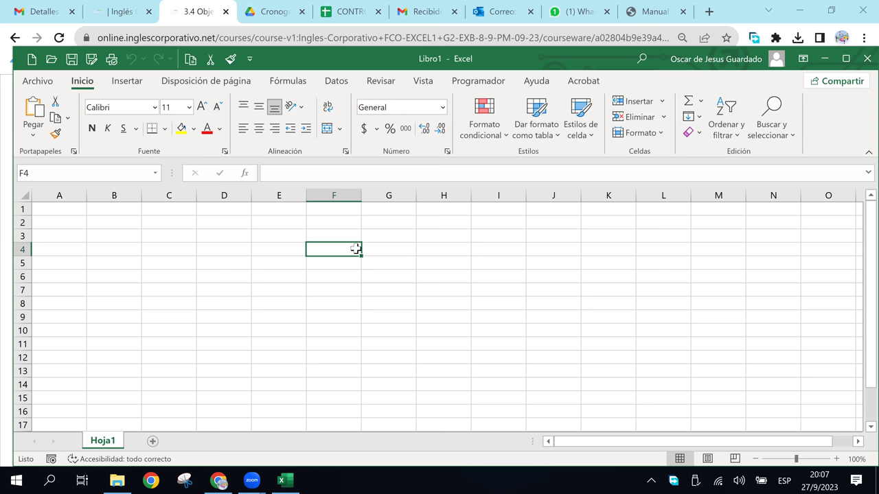
mouse_move(251, 476)
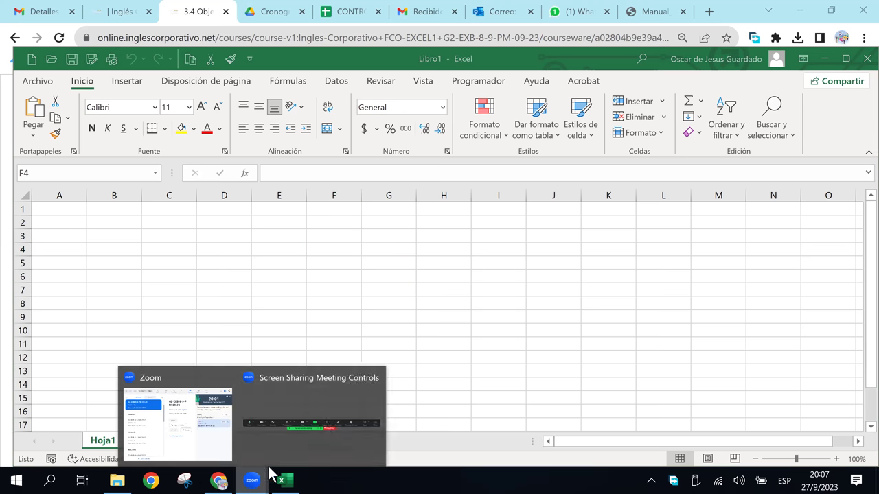
click(328, 427)
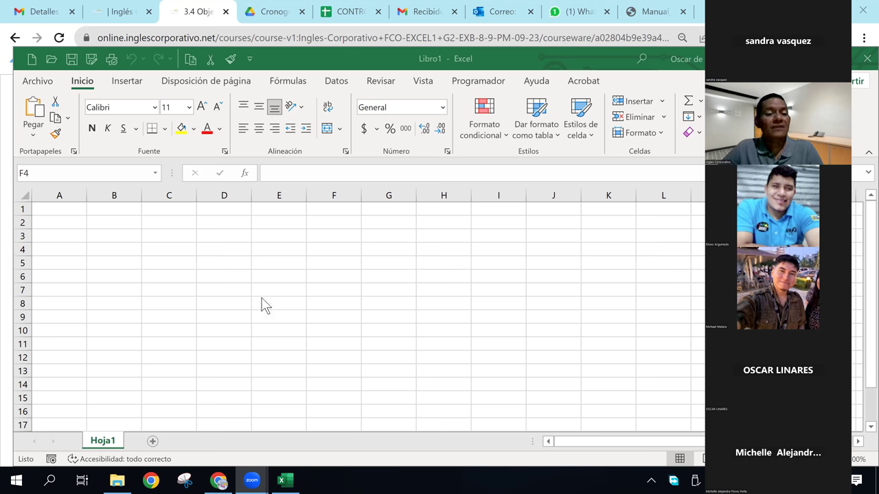
click(103, 234)
click(187, 275)
click(114, 239)
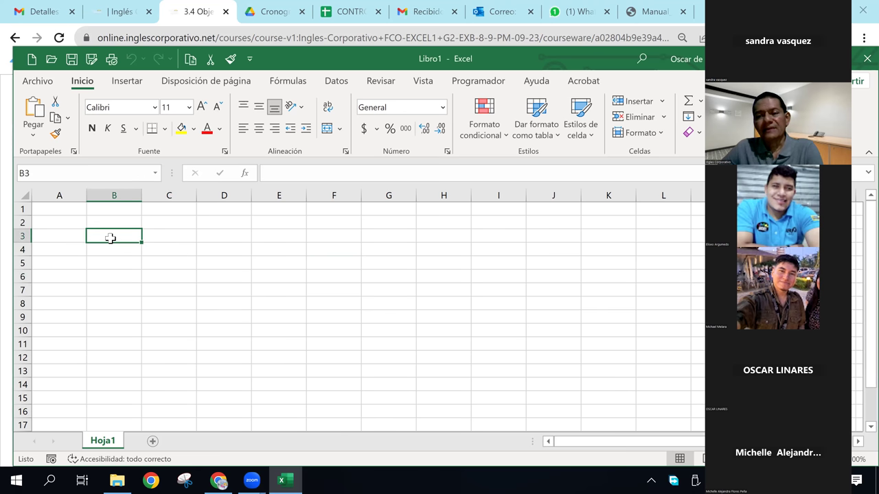
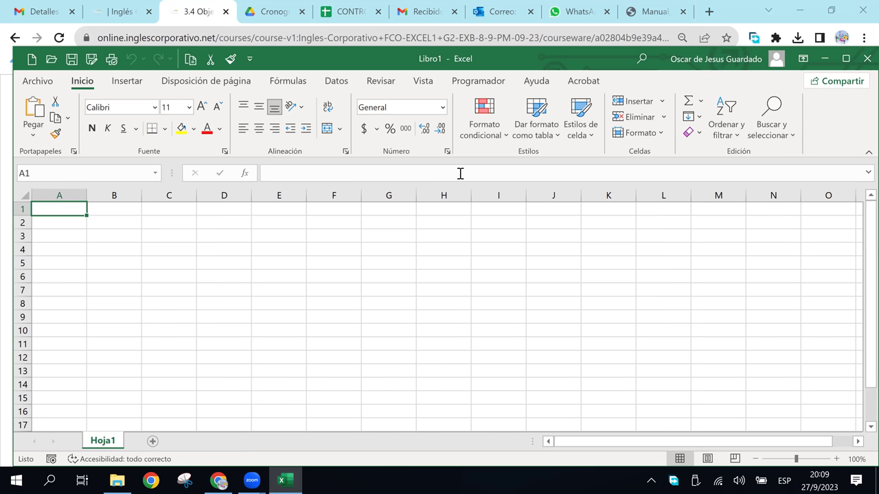
Step: Jump from A1 to the last row of column A and return to A1
click(146, 254)
click(56, 213)
key(ctrl+Down)
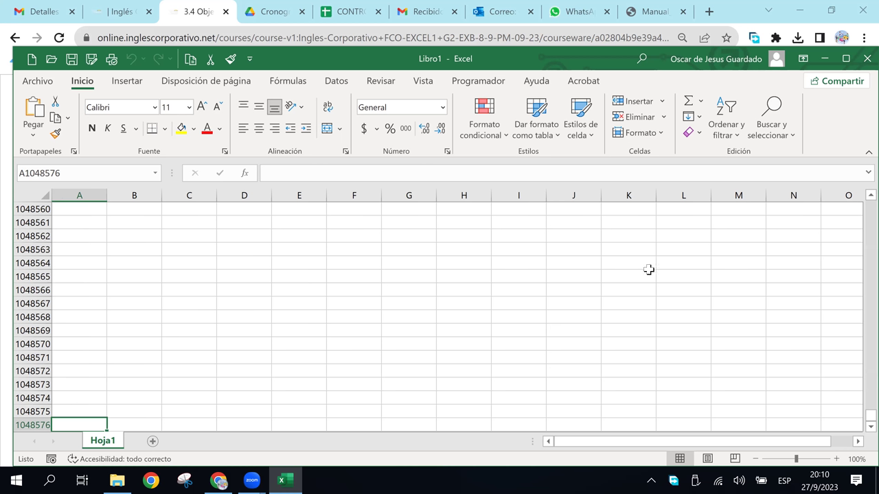
key(ctrl+Up)
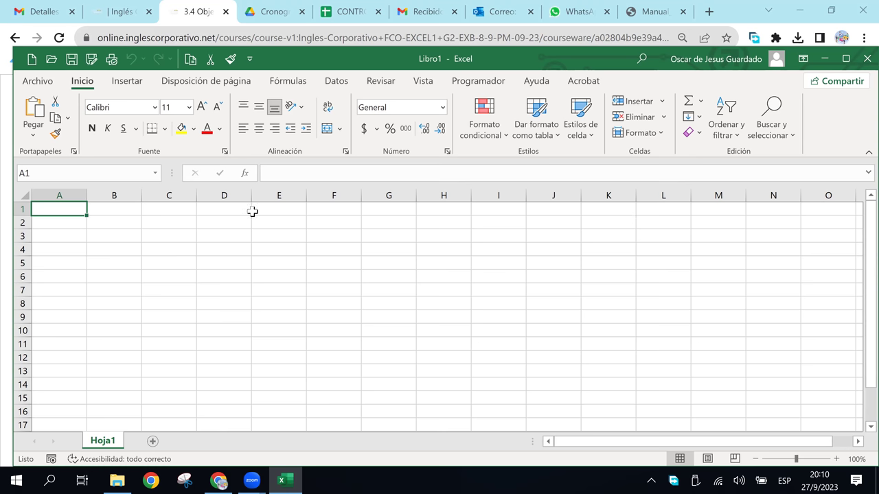
click(314, 209)
click(478, 212)
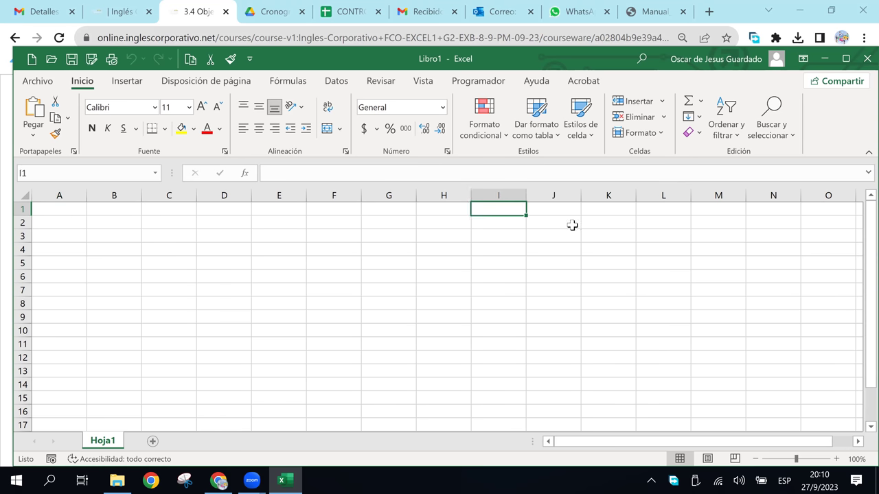
click(571, 226)
click(679, 221)
click(721, 222)
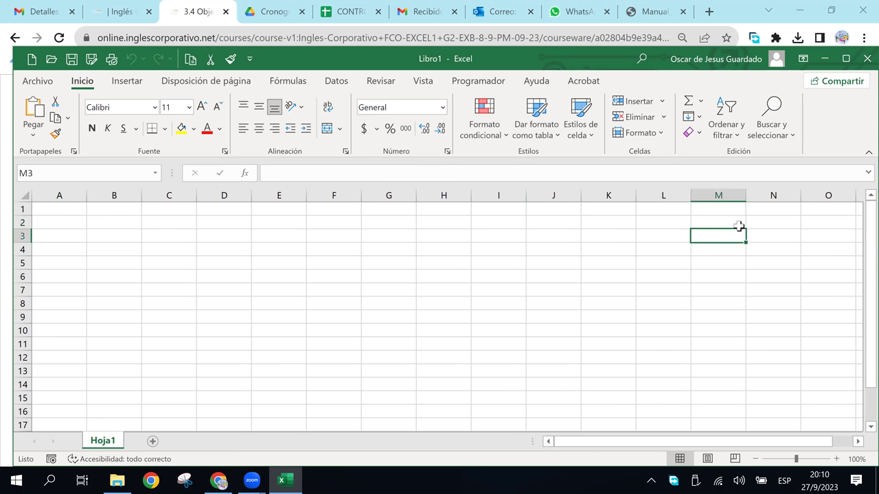
click(624, 220)
click(456, 251)
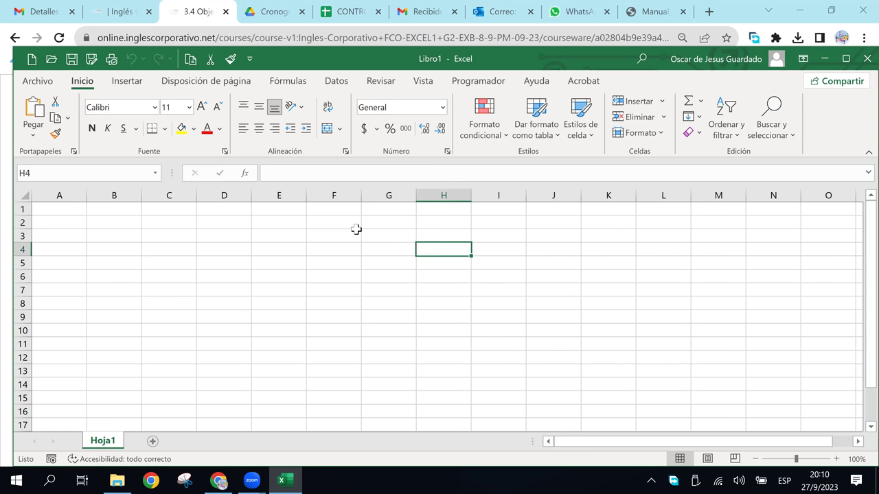
click(324, 223)
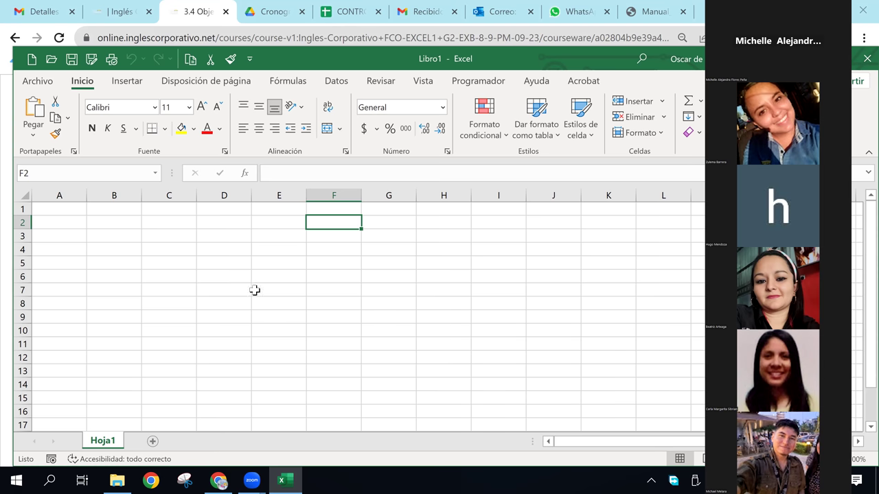
click(239, 227)
click(271, 276)
click(267, 249)
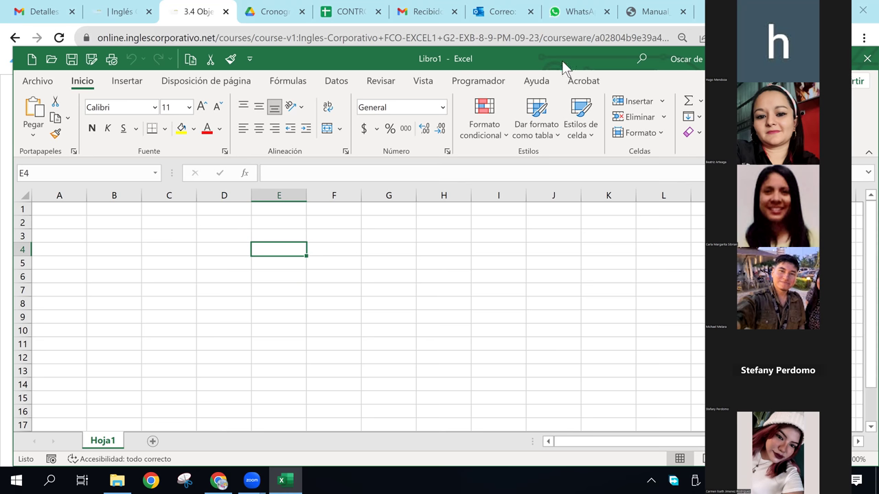
Step: Enter the number 1 in cell A1
click(138, 236)
click(63, 221)
click(70, 195)
click(65, 208)
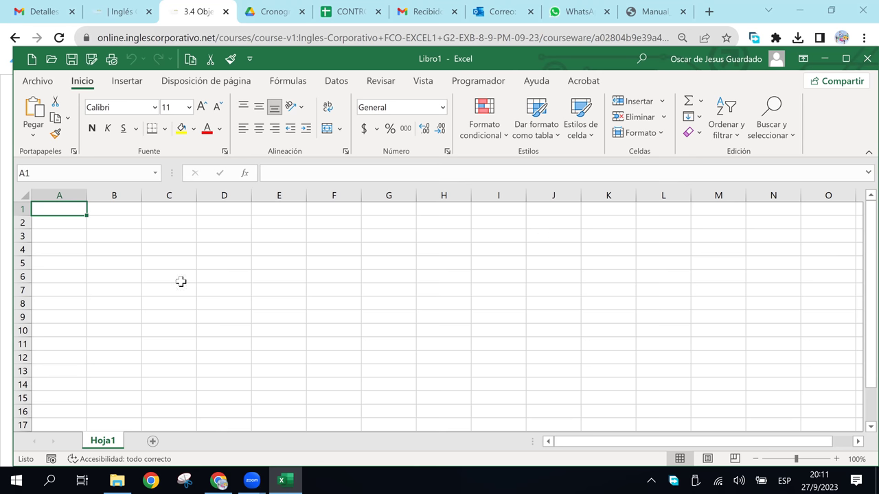
text(1)
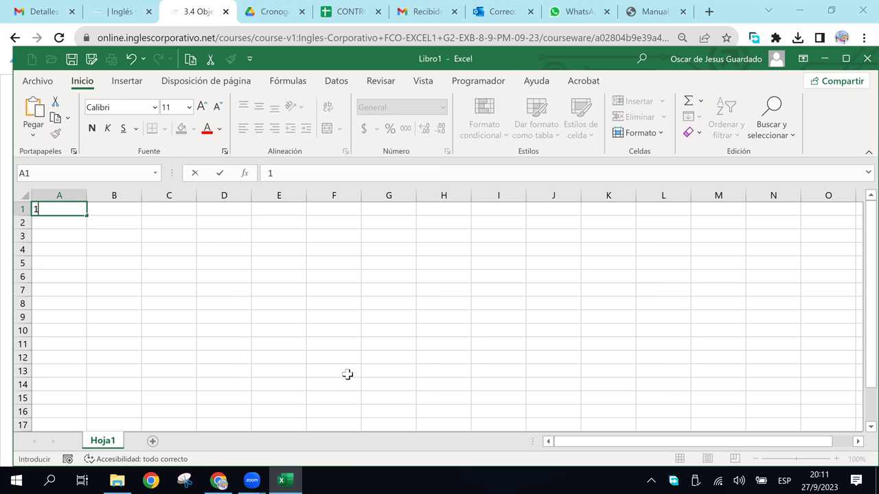
key(Tab)
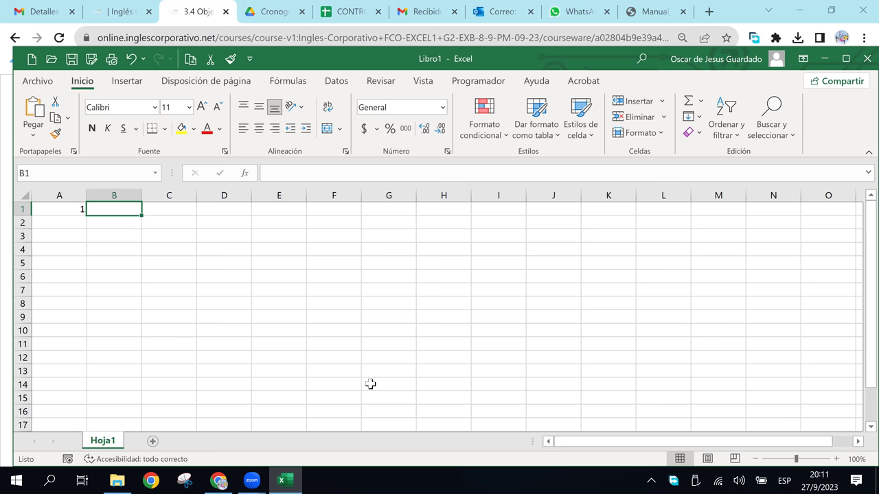
Step: Enter 2 in cell B1 and extend the A1:B1 sequence across row 1 to J1
text(2)
key(Tab)
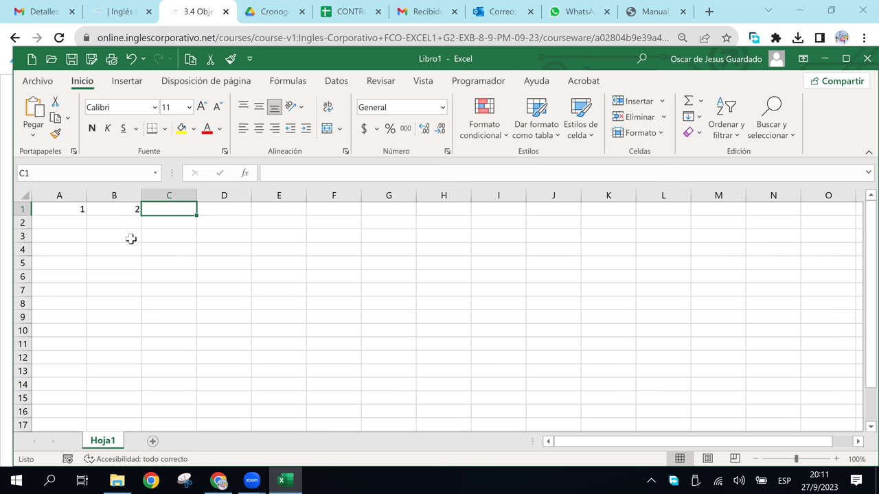
click(59, 212)
drag(118, 213, 575, 215)
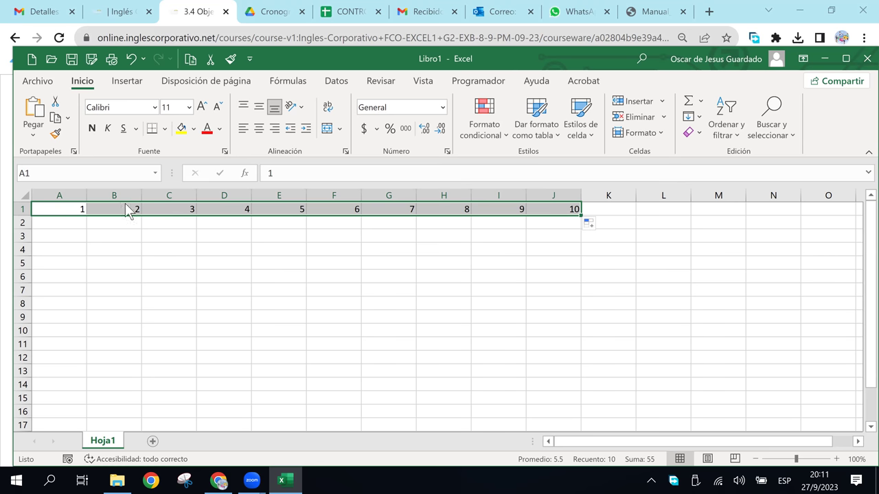
Step: Clear the contents of cells B1 through K1, leaving only A1 filled
drag(123, 209, 598, 217)
key(Delete)
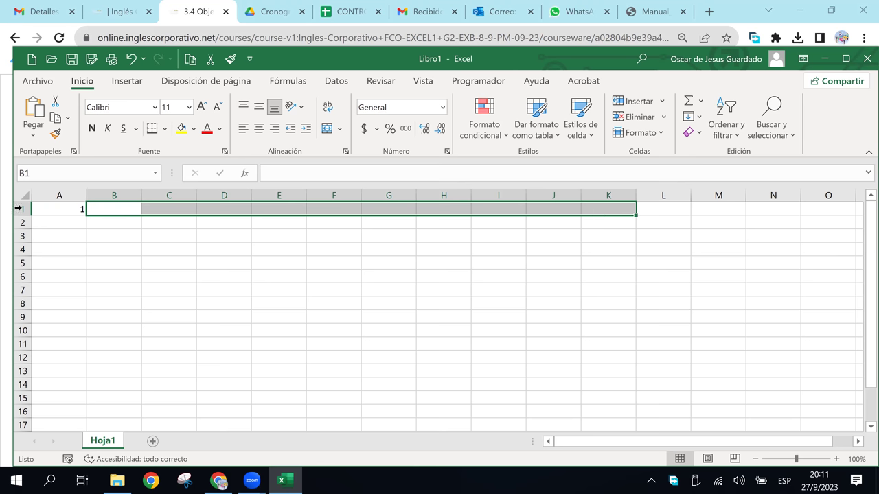
click(237, 252)
click(213, 218)
click(169, 213)
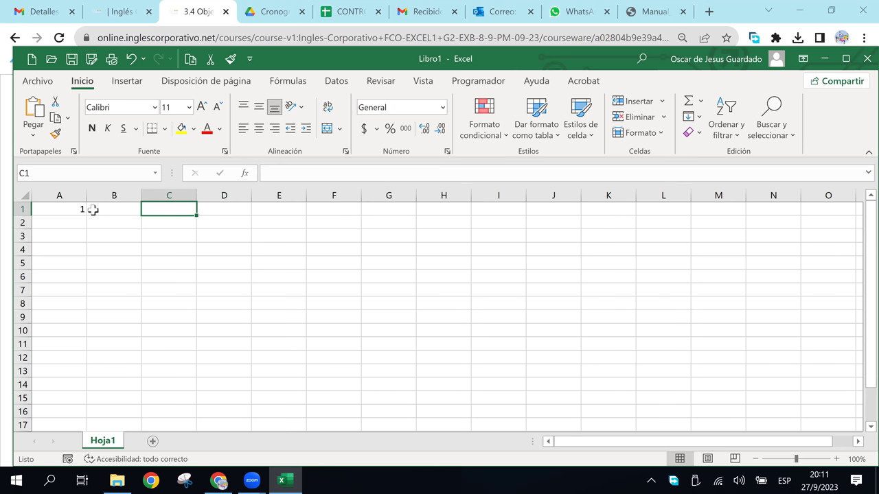
Step: Fill row 1 from A1 with a linear series by rows, using increment 1 and limit 20000
click(67, 210)
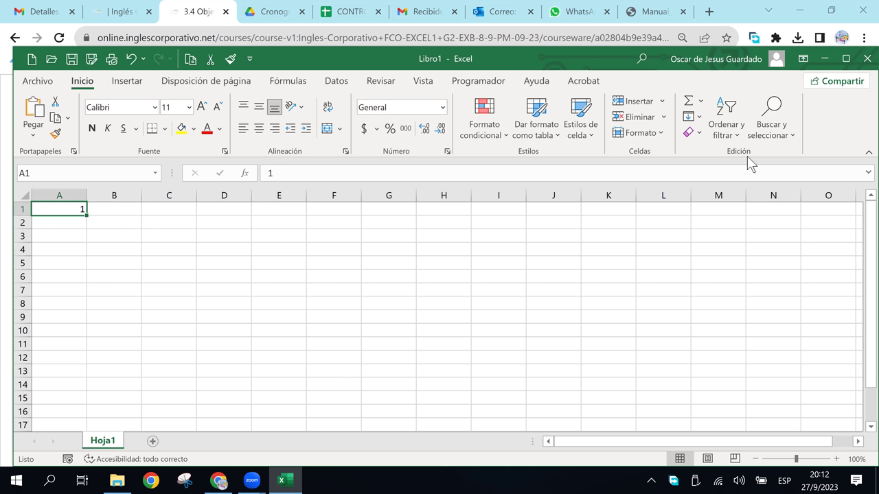
click(699, 117)
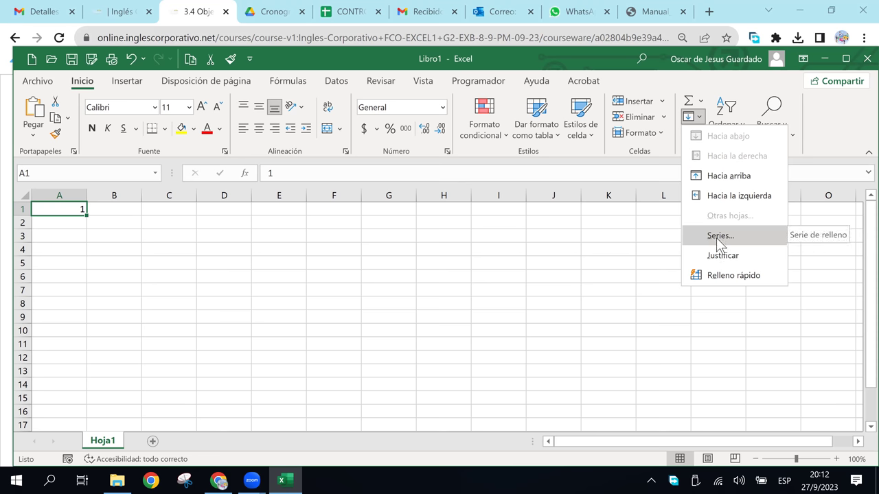
click(717, 237)
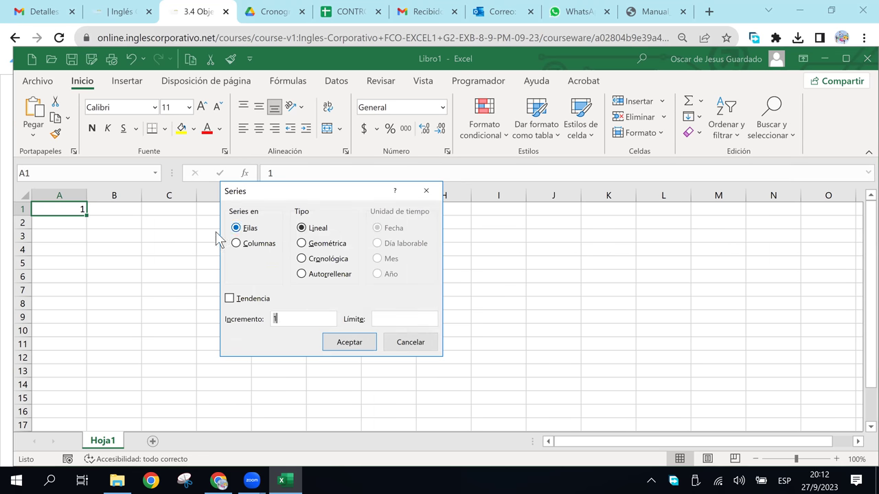
click(253, 232)
click(317, 235)
click(381, 319)
drag(280, 319, 247, 320)
click(281, 318)
click(395, 318)
text(20000)
click(371, 348)
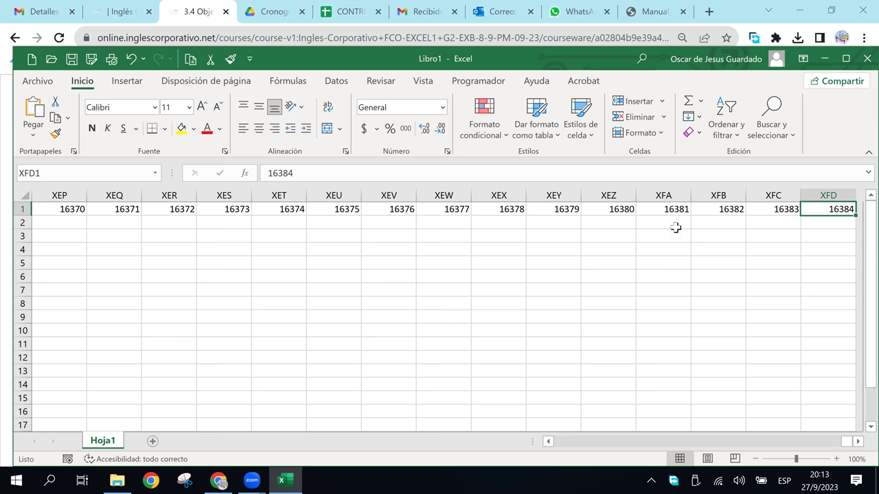
key(ctrl+Left)
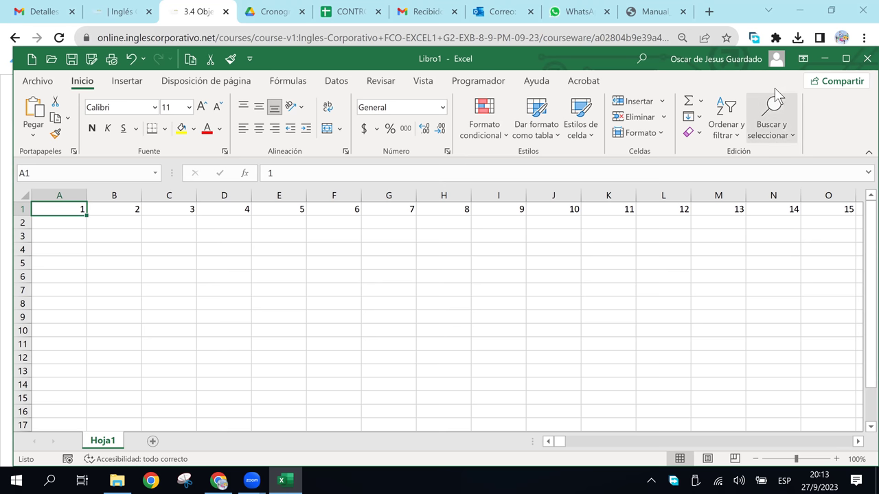
click(698, 119)
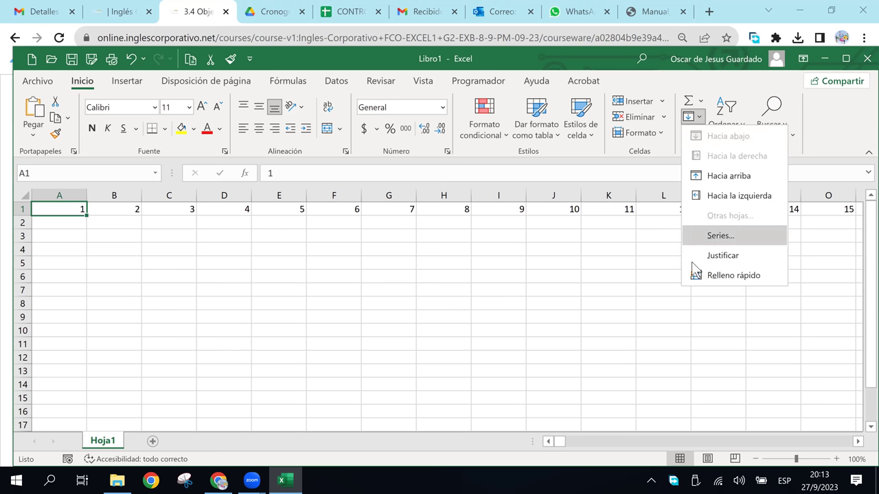
click(707, 237)
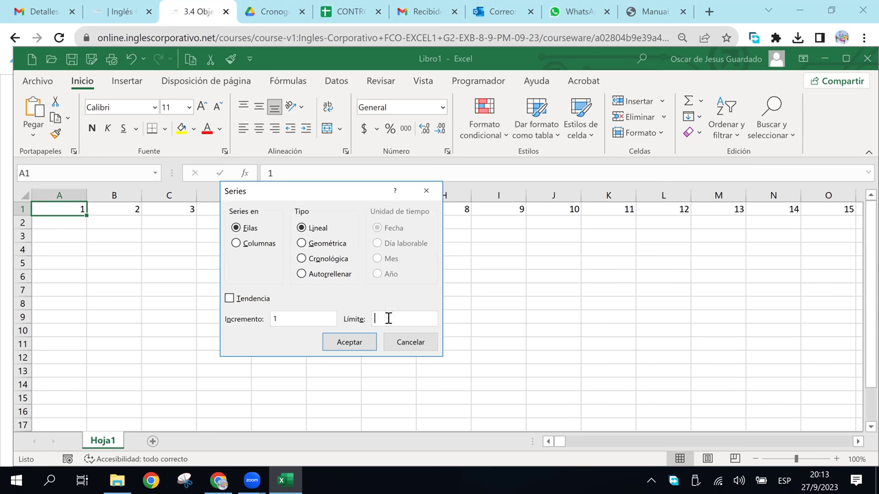
click(407, 341)
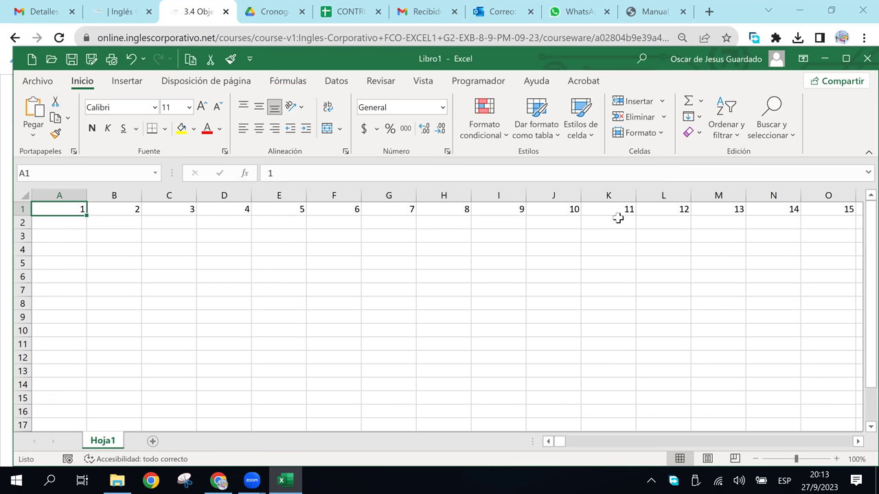
Step: Select cell A2 below the start of the series
click(152, 243)
click(72, 220)
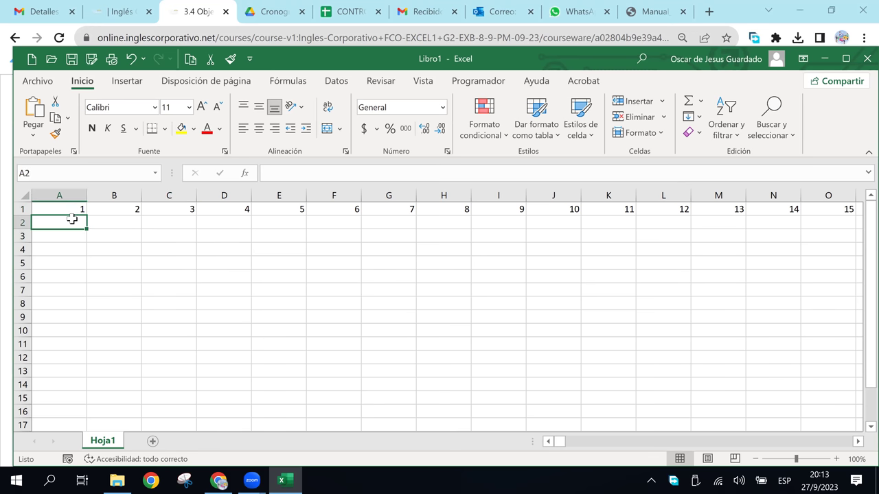
Step: Clear the entire contents of row 1, removing the numbered series
click(163, 244)
click(59, 206)
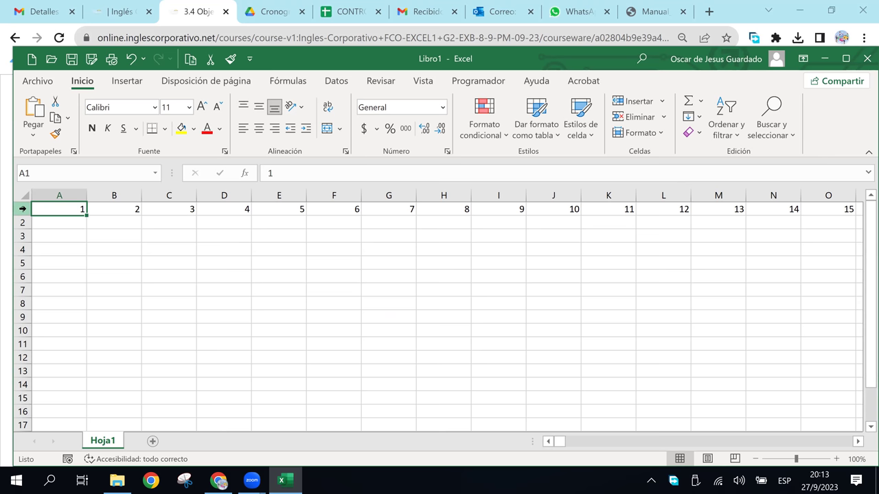
click(23, 209)
key(Delete)
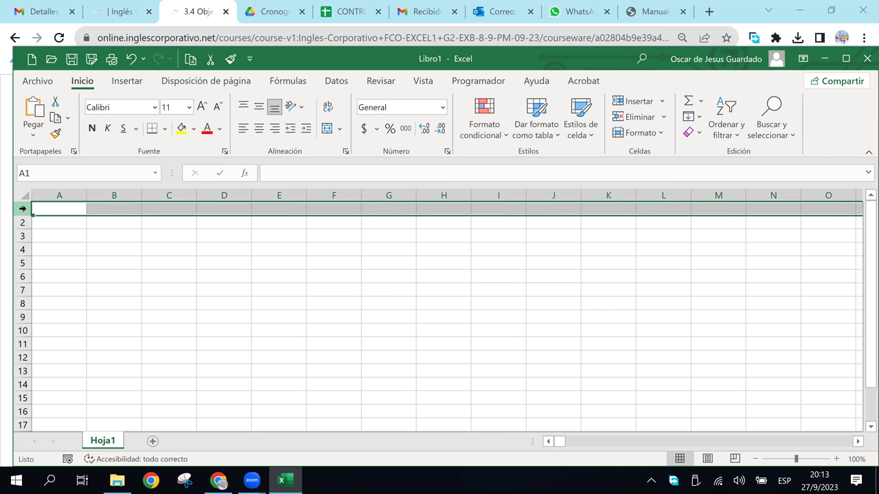
Step: Enter 2 in cell C3 as the start of a new series
click(163, 235)
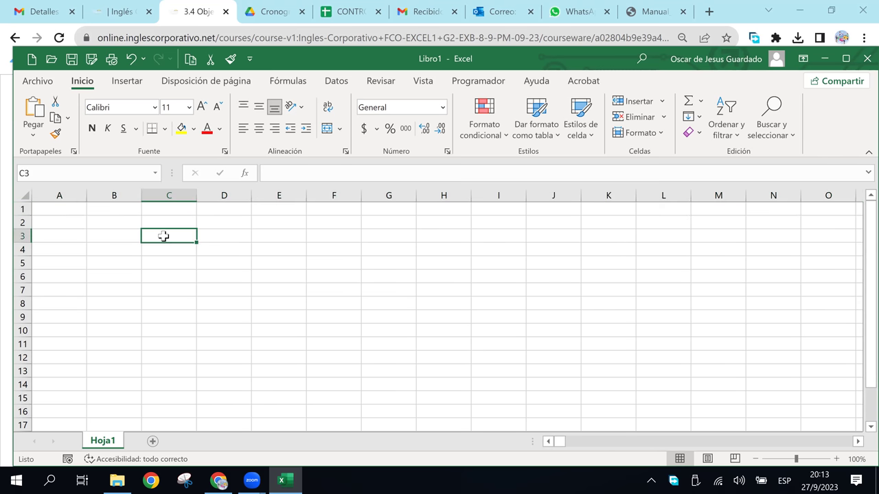
text(2)
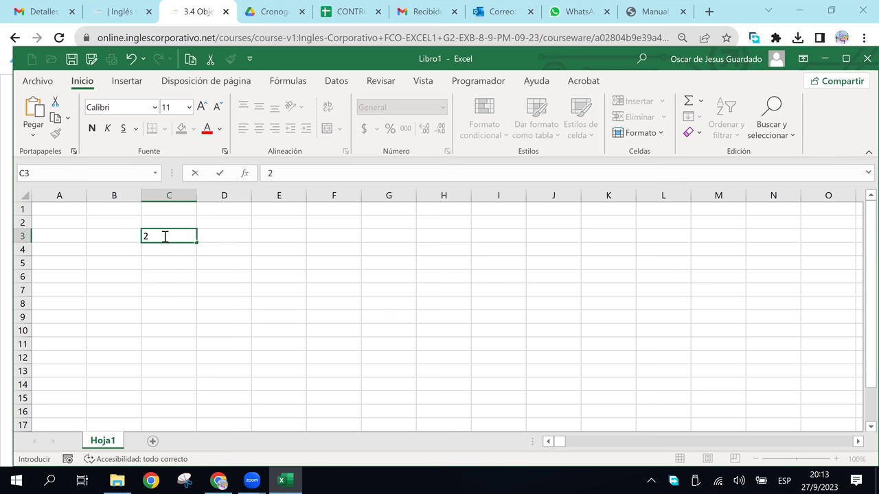
key(Return)
key(Up)
key(Down)
key(Up)
key(Down)
key(Up)
key(Down)
key(Up)
key(Down)
click(172, 235)
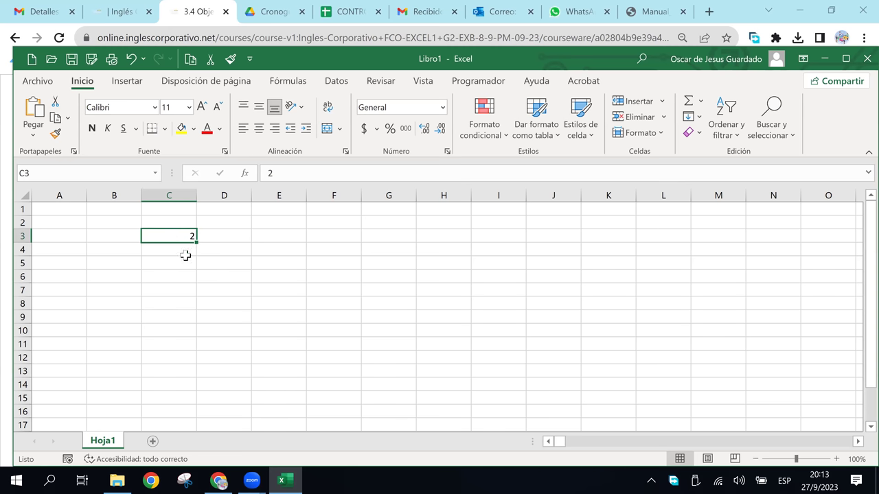
Step: Enter 4 in cell C4 and extend the C3:C4 sequence down column C to row 252
click(183, 252)
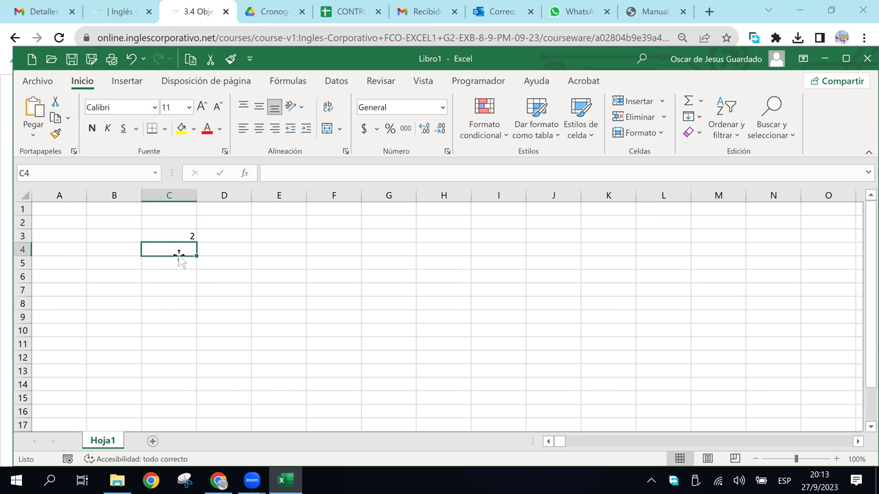
click(177, 237)
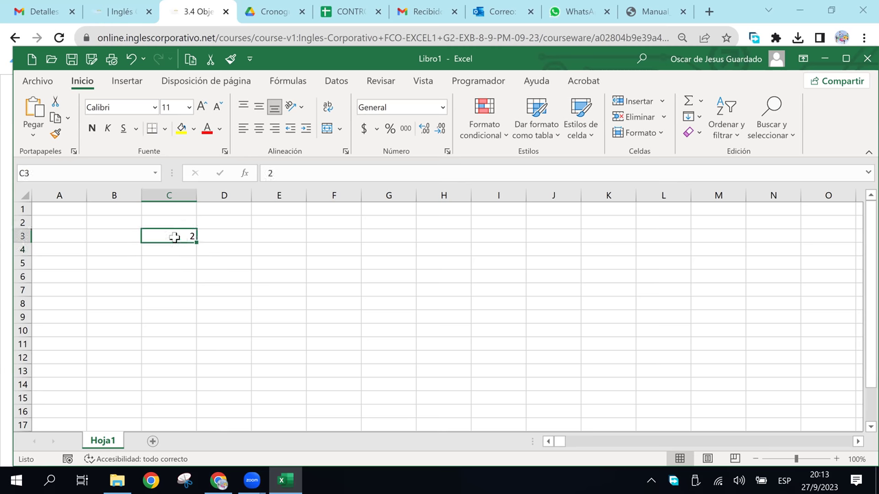
click(187, 247)
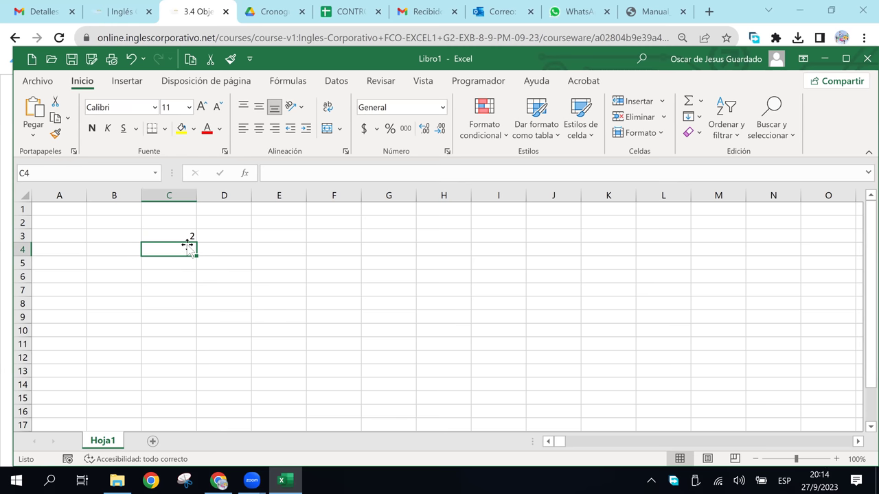
text(4)
click(204, 289)
drag(186, 237, 189, 250)
drag(159, 373, 187, 407)
drag(186, 370, 181, 206)
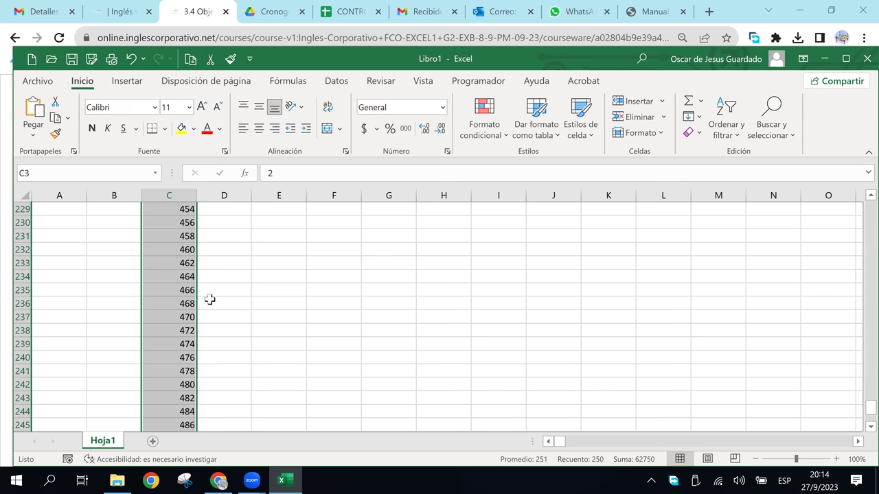
click(181, 302)
scroll(181, 297, up, 4)
scroll(182, 297, up, 4)
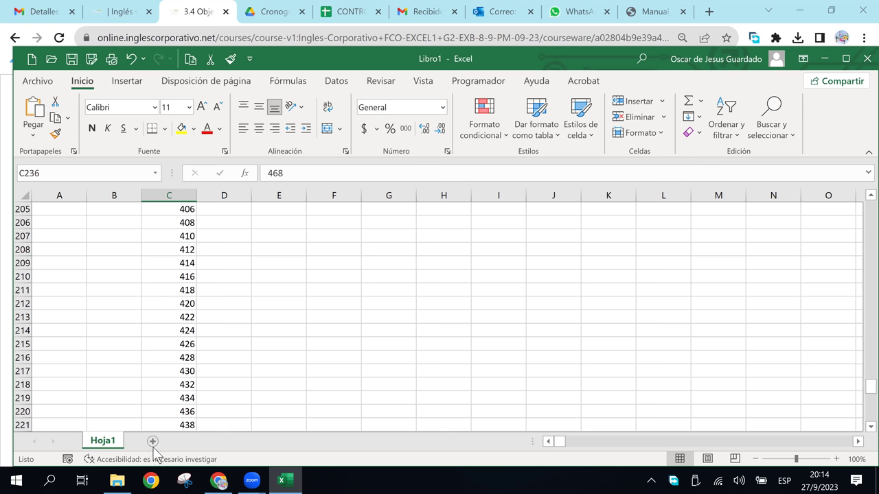
scroll(260, 296, up, 20)
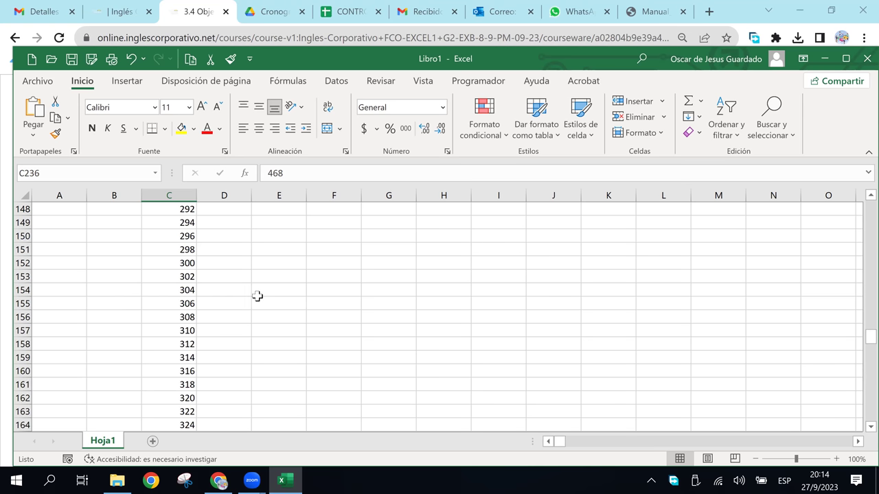
scroll(242, 295, up, 20)
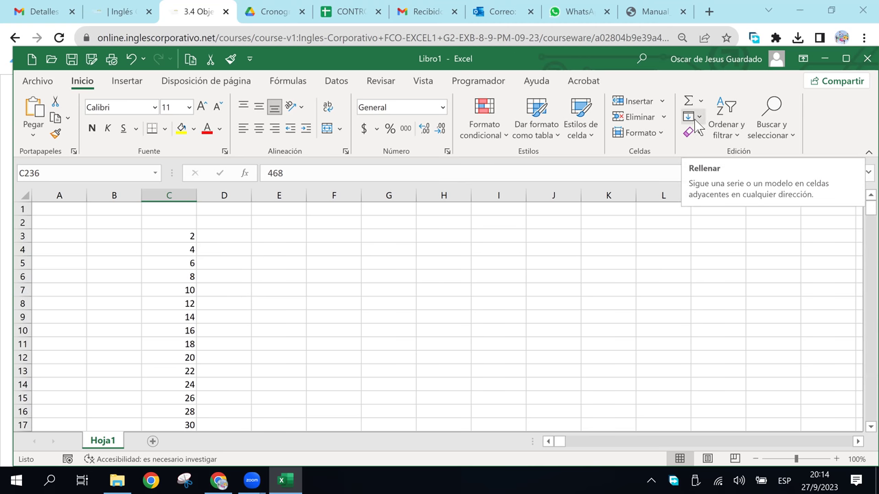
click(694, 119)
click(721, 236)
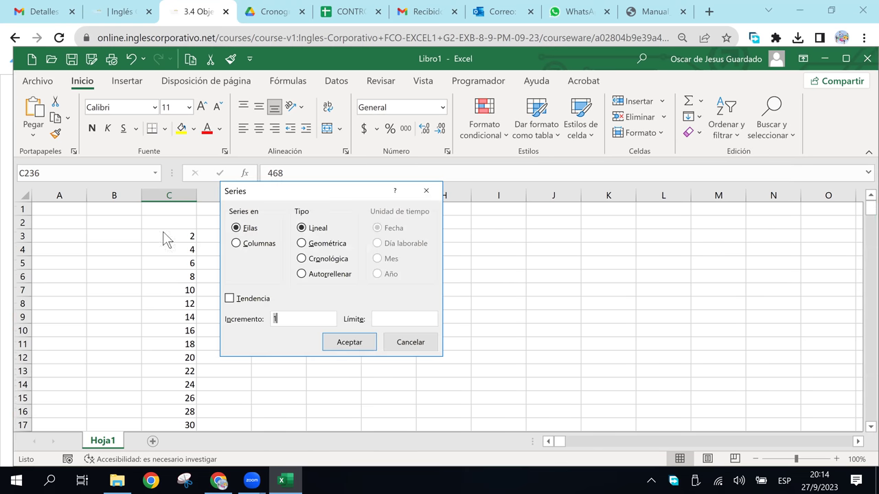
click(307, 316)
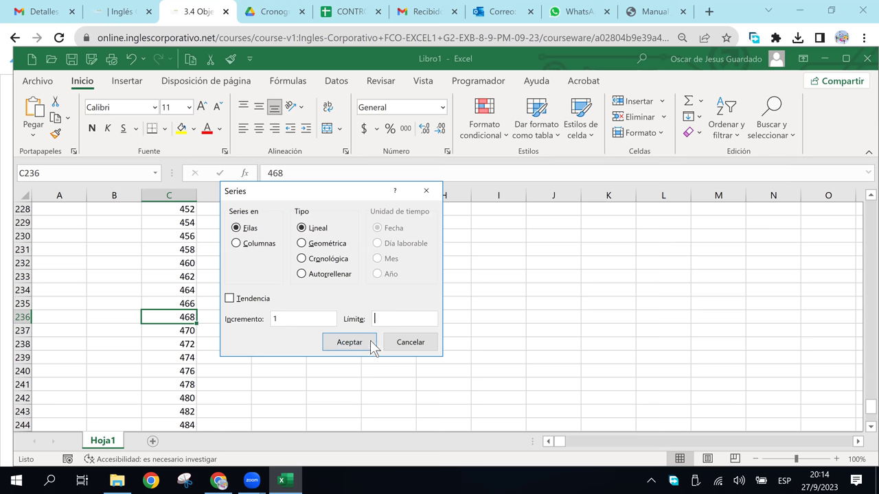
click(416, 344)
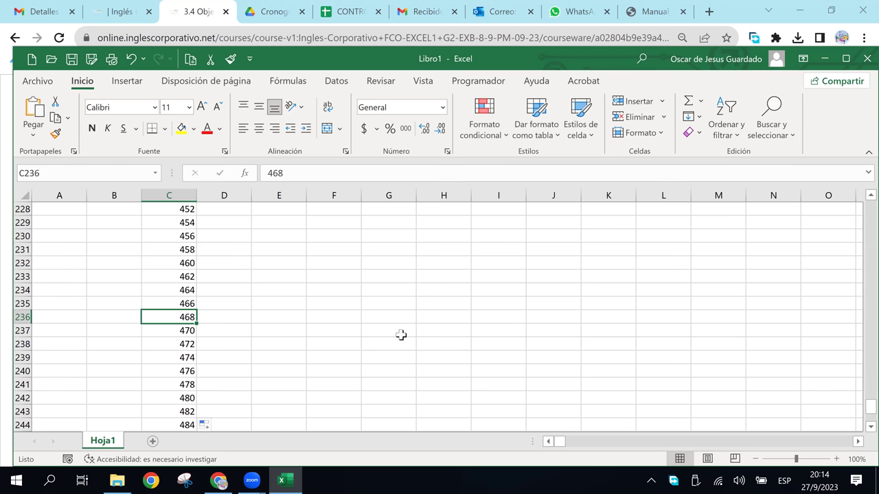
click(299, 252)
click(155, 268)
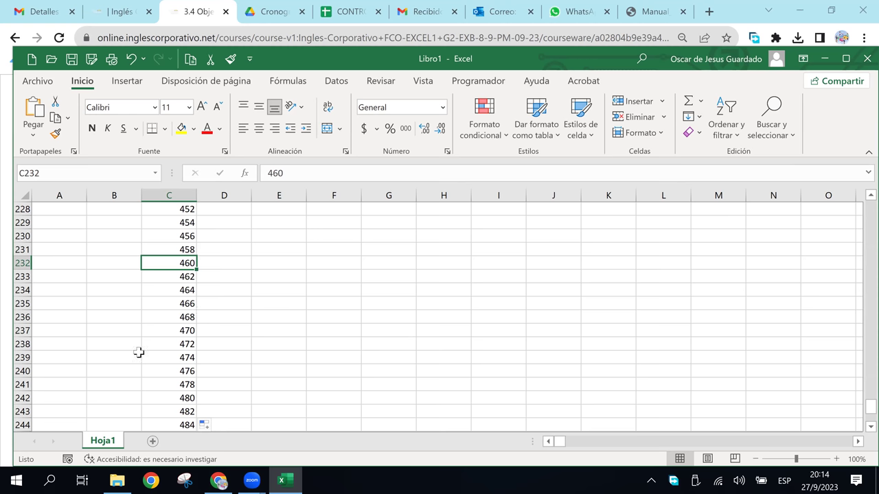
scroll(159, 334, up, 4)
click(173, 250)
click(172, 223)
click(160, 318)
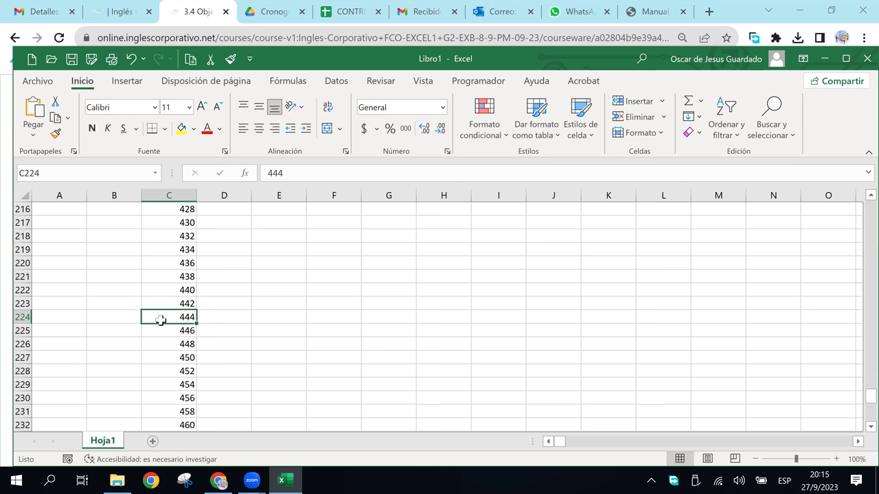
click(194, 282)
click(175, 343)
click(176, 262)
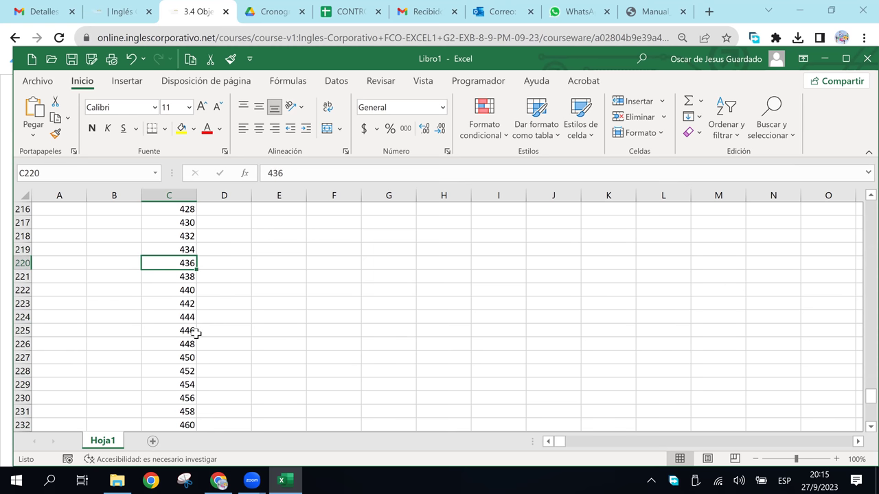
Step: Switch to the course page in Chrome to check the "Series de relleno" table, and return to the Excel workbook
click(223, 481)
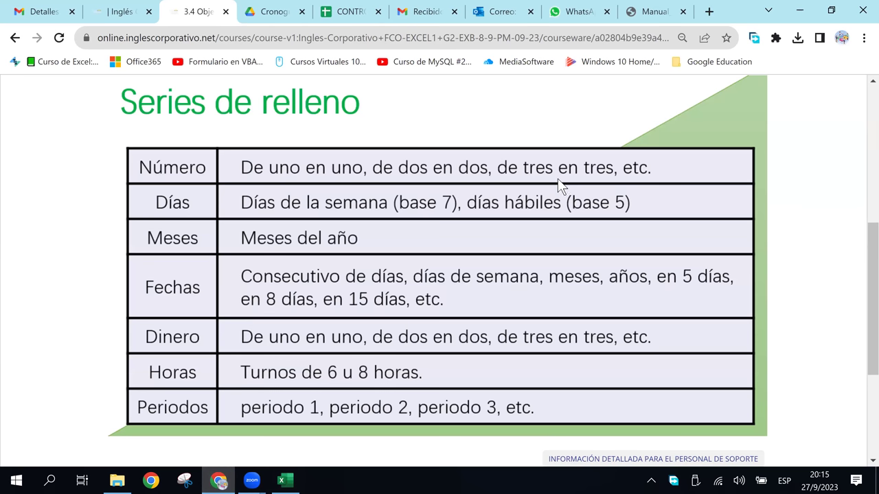
click(282, 481)
click(272, 289)
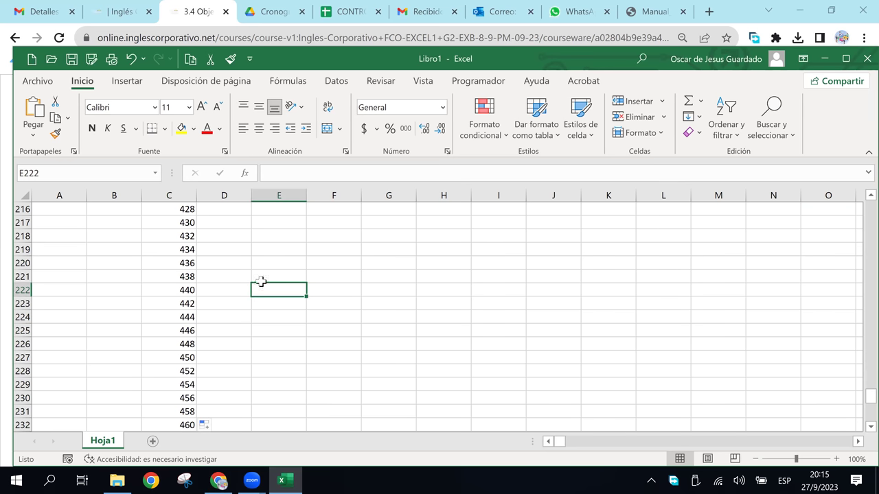
click(230, 211)
click(181, 225)
click(271, 226)
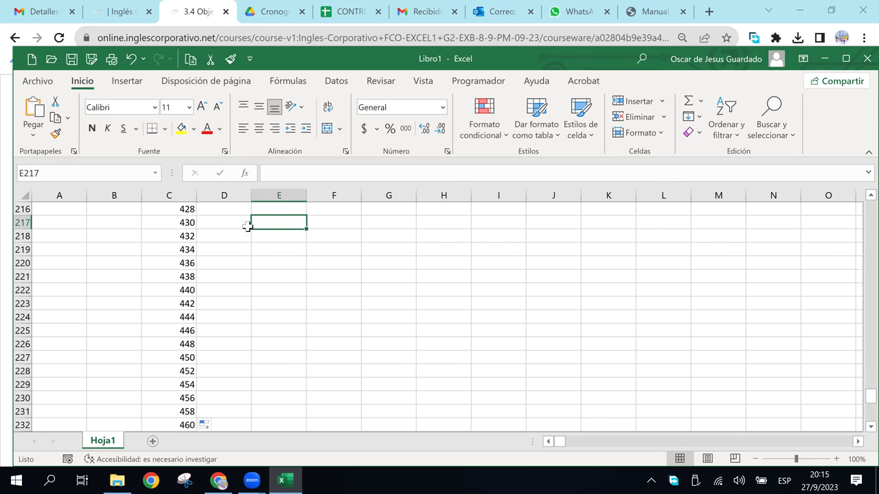
click(149, 223)
drag(264, 225, 274, 235)
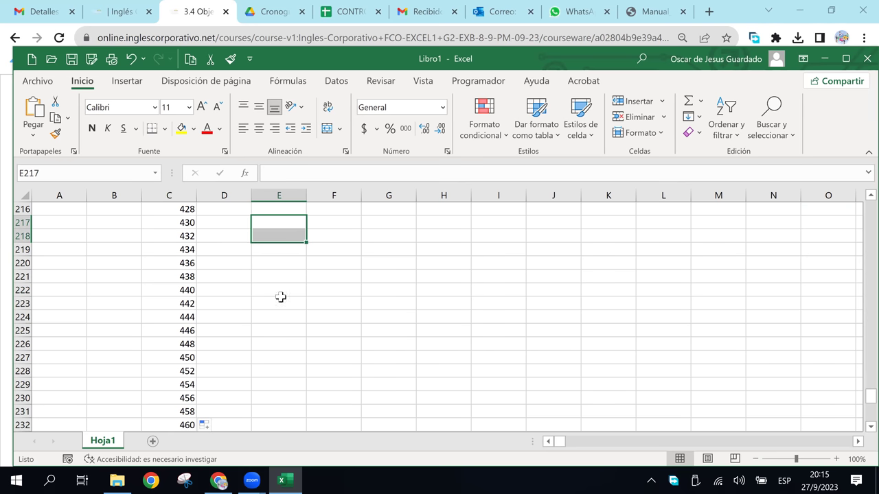
Step: Enter 4 in cell D3, beside the 2 that starts the column C series
scroll(267, 338, up, 20)
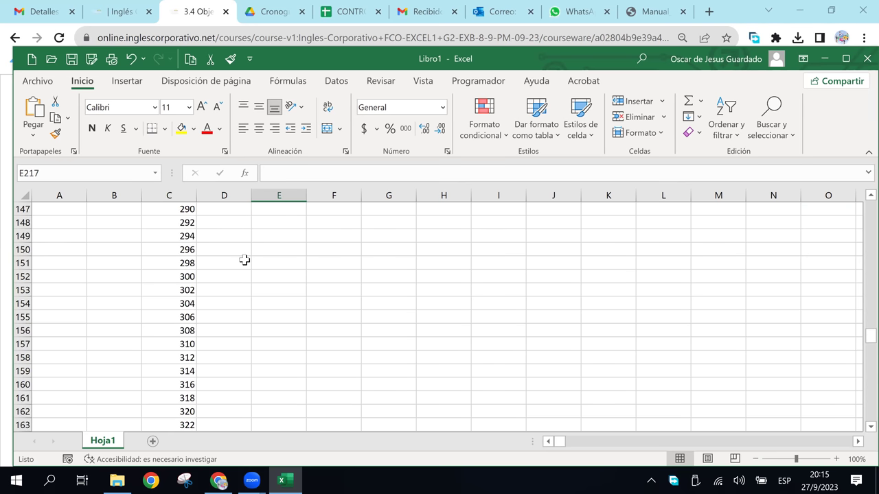
scroll(245, 260, up, 20)
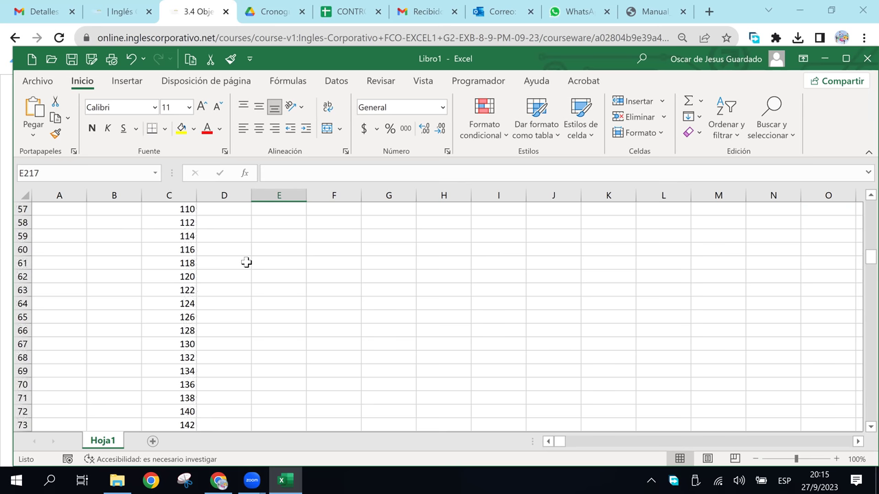
click(158, 237)
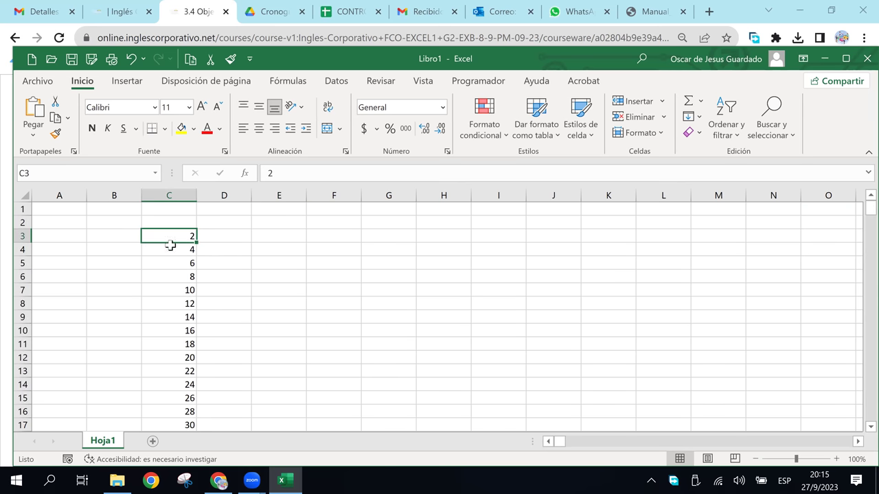
click(137, 242)
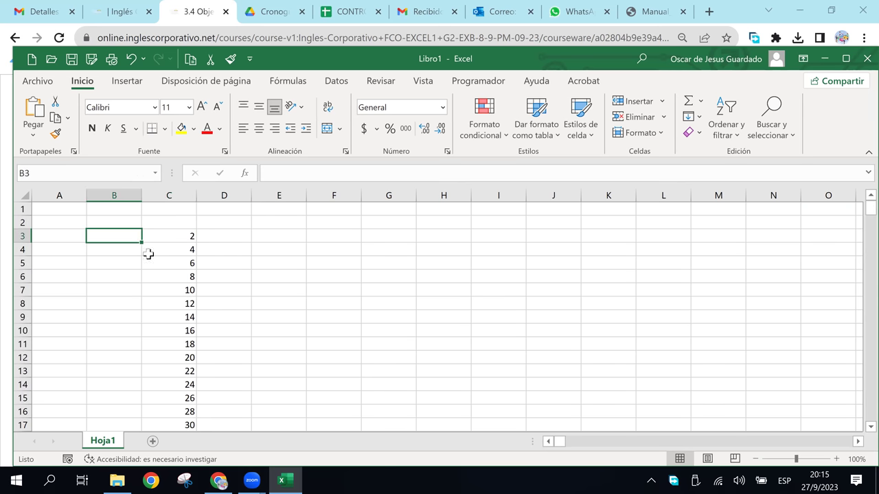
click(181, 237)
click(223, 249)
click(224, 238)
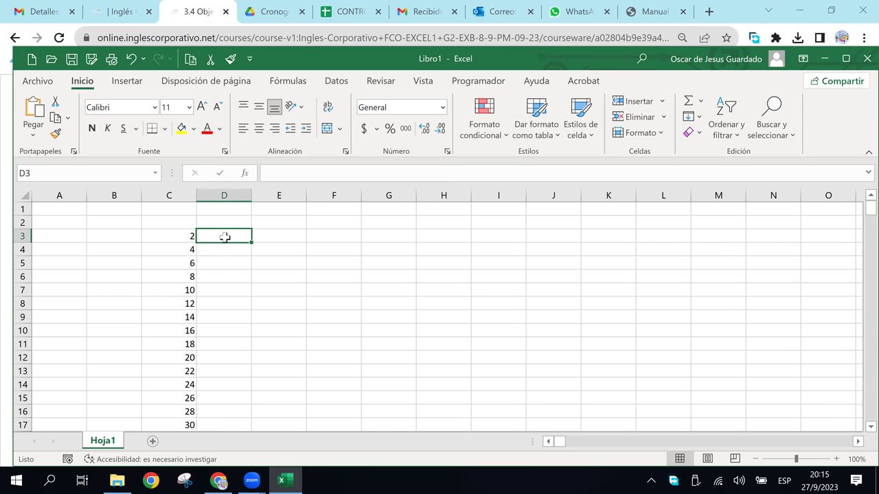
text(4)
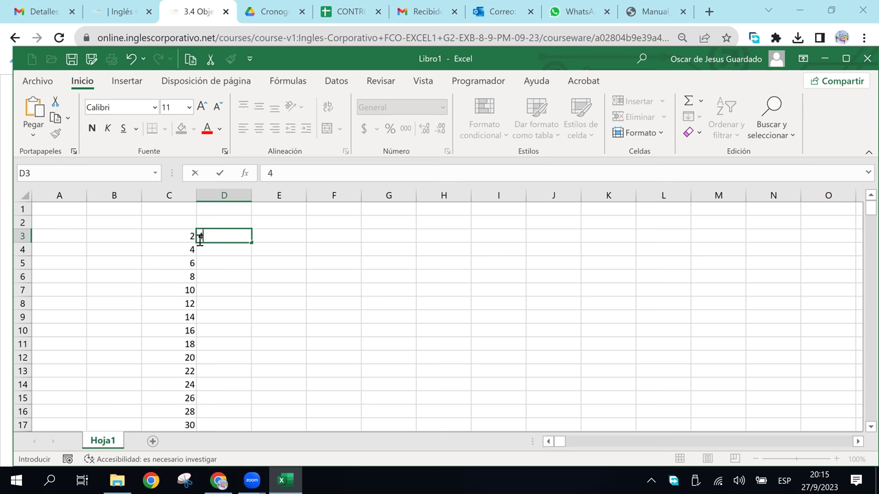
click(322, 276)
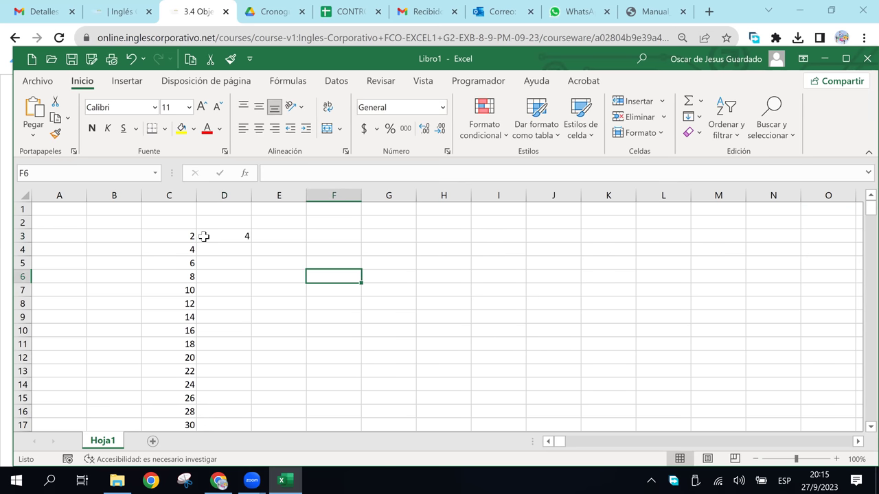
Step: Extend the C3:D3 sequence across row 3 to cell N3
drag(182, 234, 783, 254)
click(230, 237)
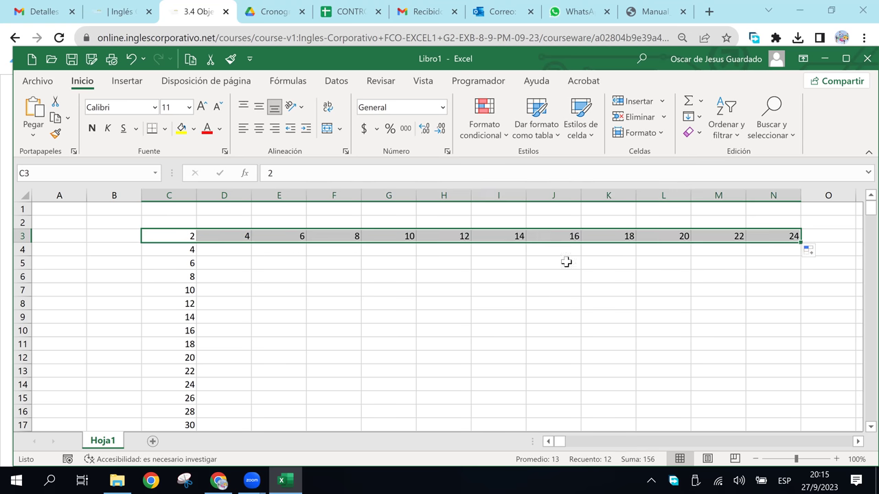
click(472, 279)
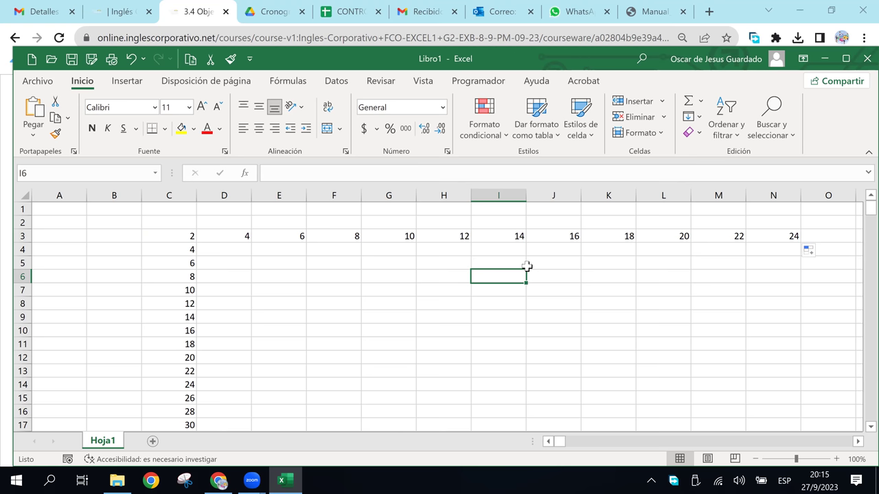
click(539, 239)
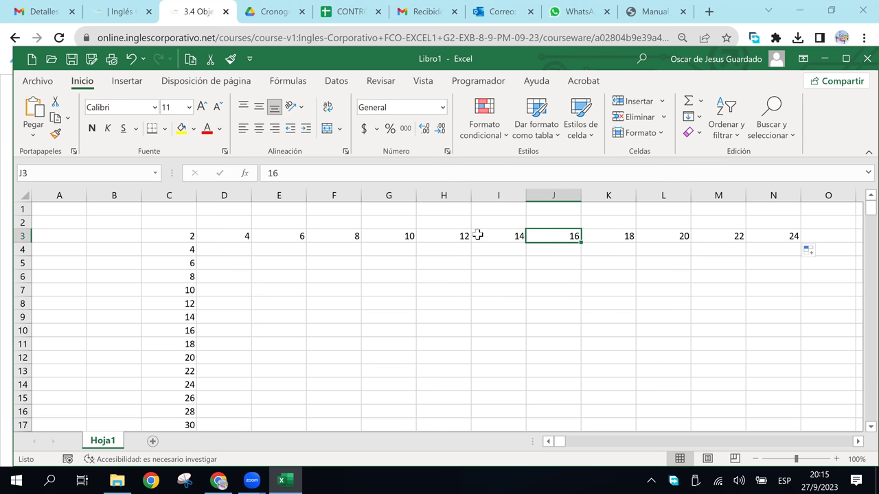
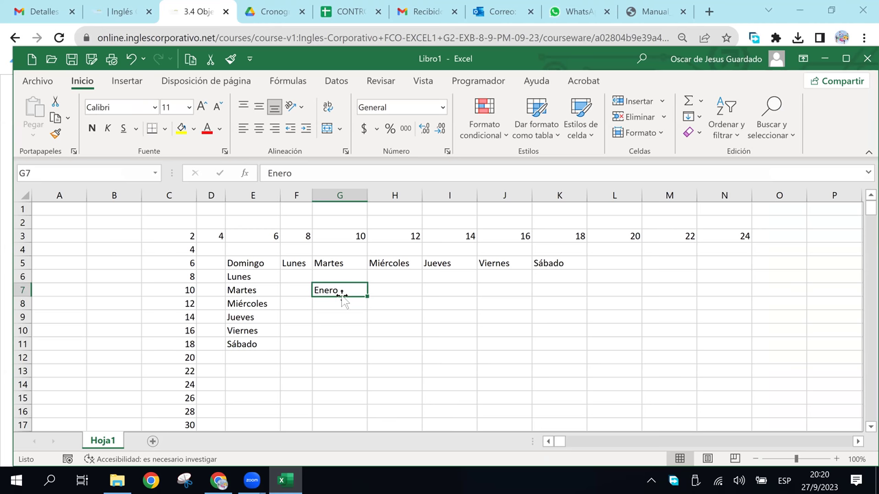
Step: Fill the months from Enero in G7 down to Diciembre in G18 and across row 7 to Septiembre in O7
drag(365, 299, 368, 391)
click(336, 236)
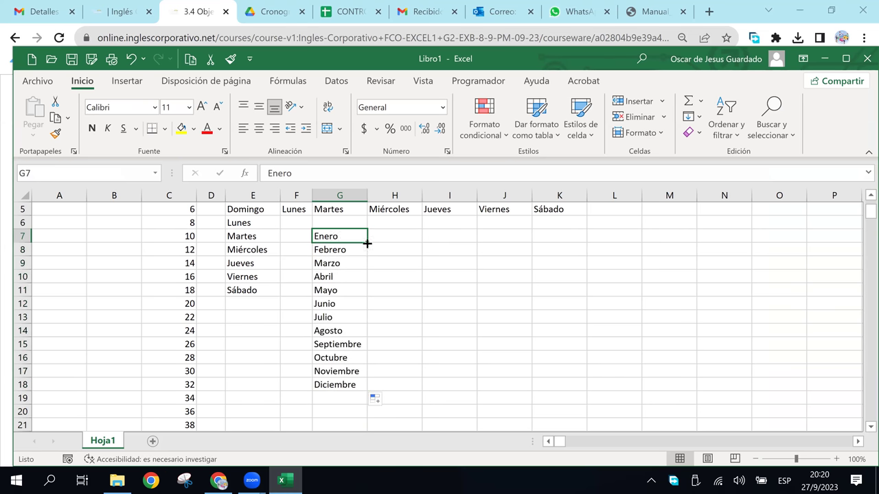
drag(364, 241, 734, 238)
drag(789, 241, 789, 240)
scroll(449, 295, up, 1)
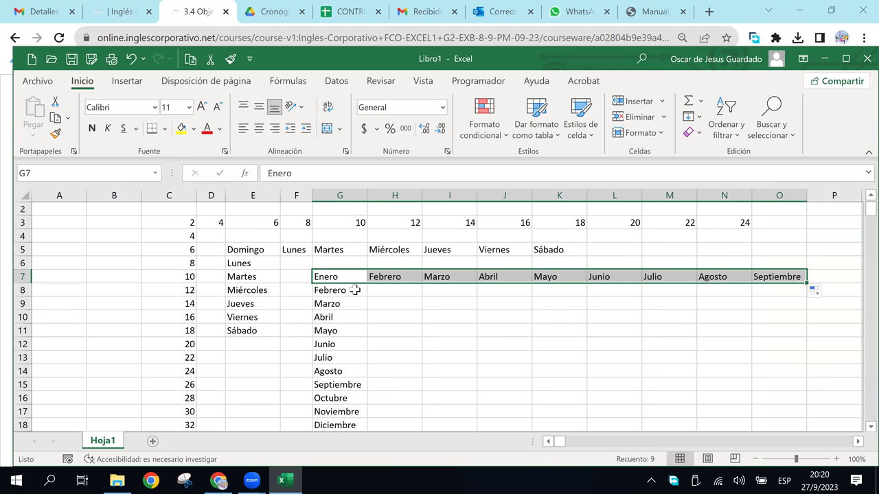
Step: Extend the number series in row 3 from M3:N3 across to cell P3
click(455, 292)
click(404, 275)
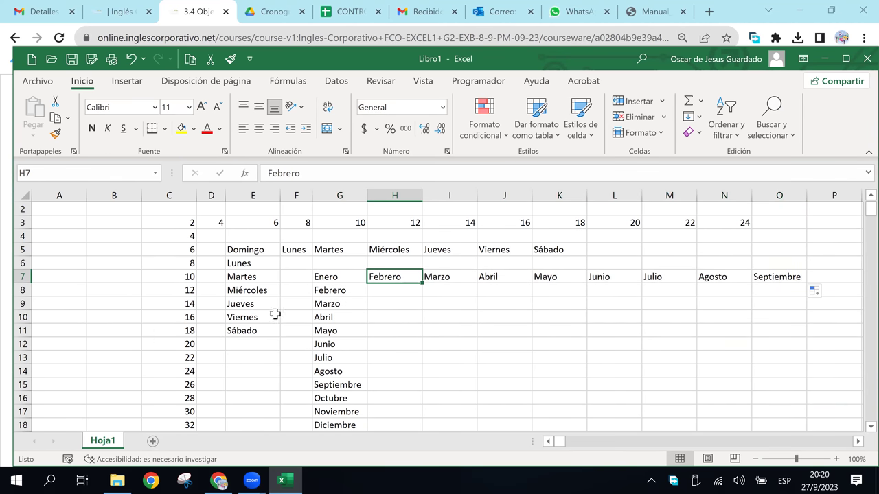
drag(677, 222, 819, 225)
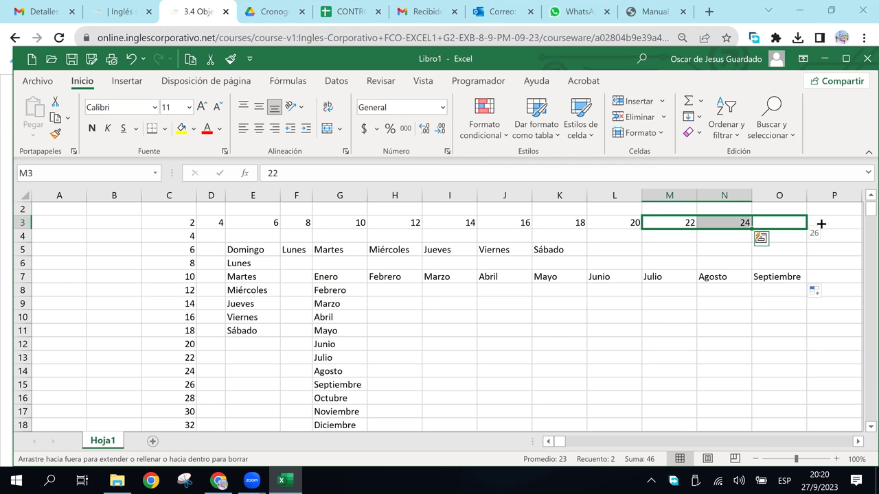
drag(834, 221, 835, 221)
click(413, 252)
click(420, 289)
click(542, 280)
click(614, 303)
click(395, 250)
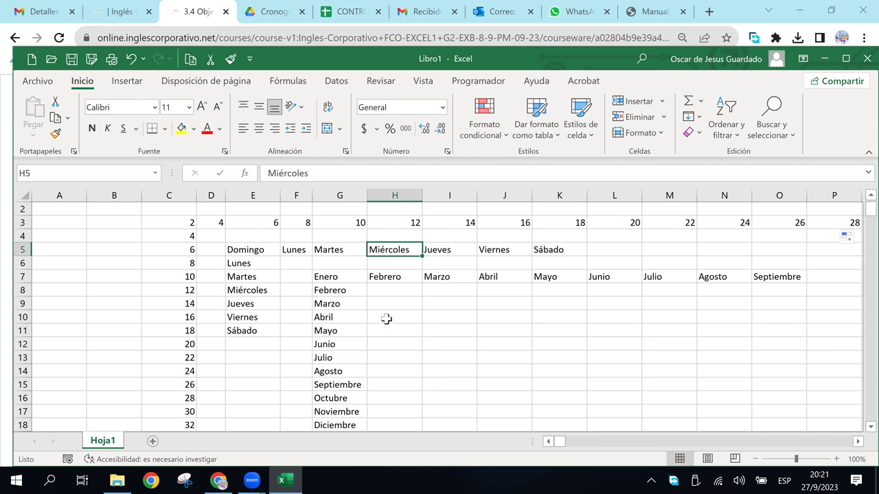
click(386, 318)
scroll(387, 319, down, 1)
scroll(387, 318, up, 2)
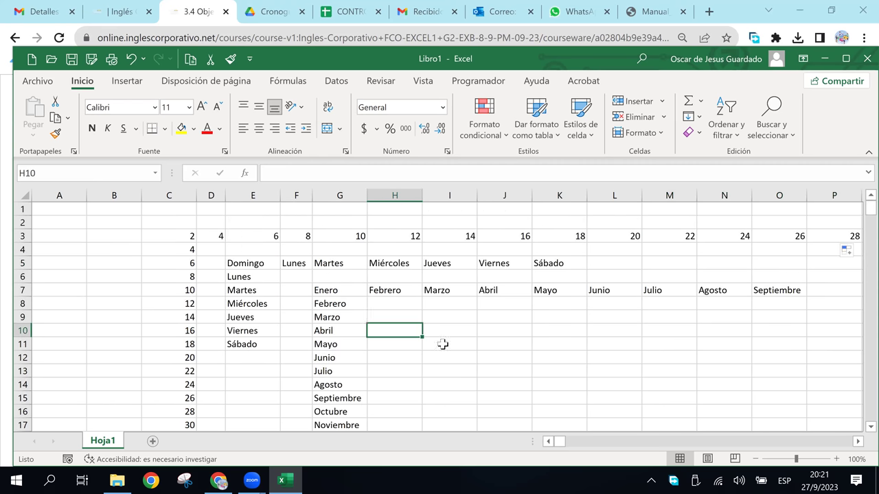
Step: Compare the number, weekday and month series with the "Series de relleno" table on the Chrome course page, and return to the Excel workbook
click(213, 232)
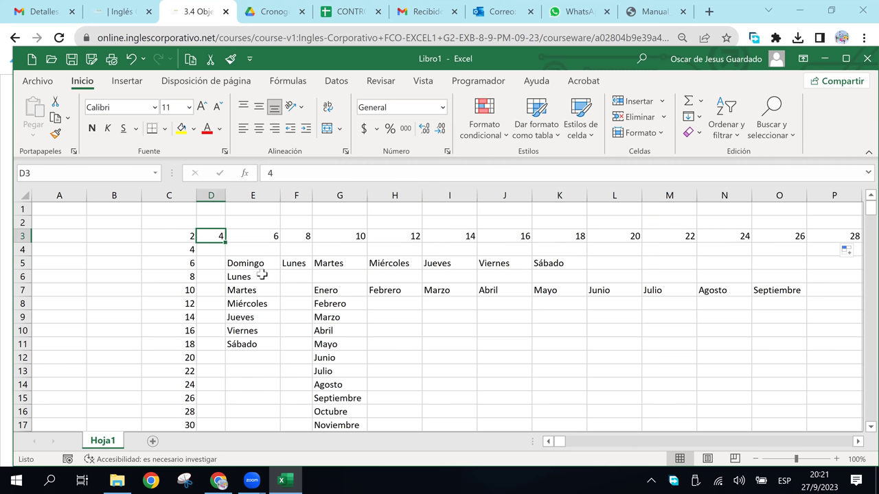
click(247, 268)
click(330, 293)
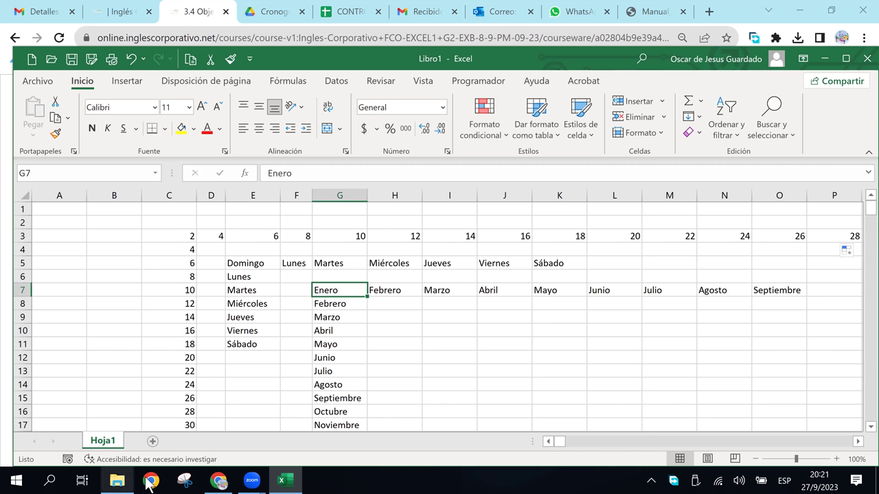
click(218, 480)
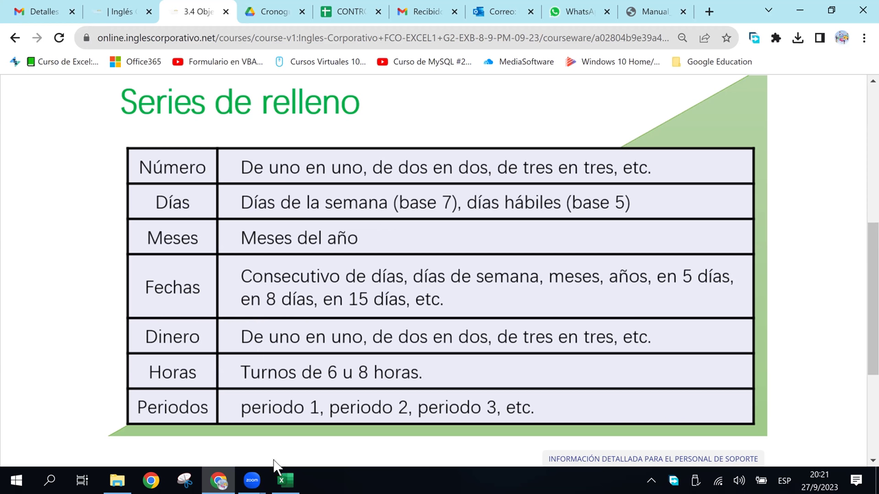
click(282, 480)
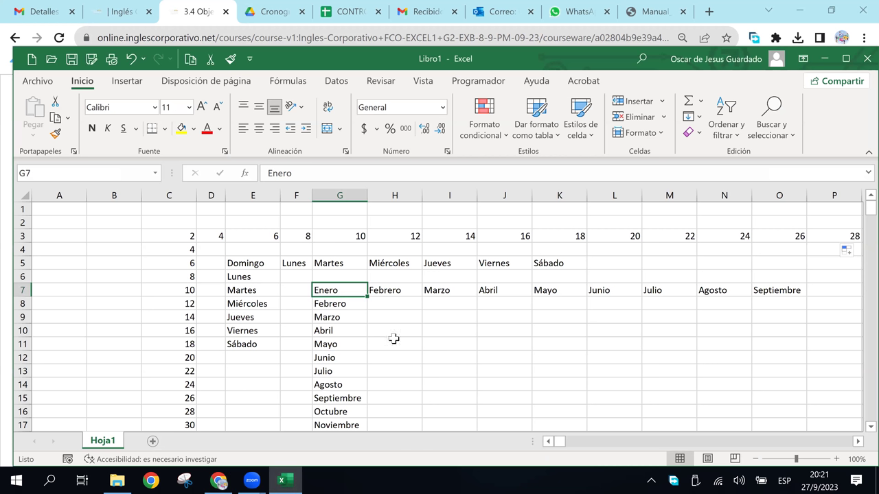
Step: Narrow column H slightly and enter the date 05/05/2023 in cell H9
drag(423, 198, 414, 199)
click(405, 319)
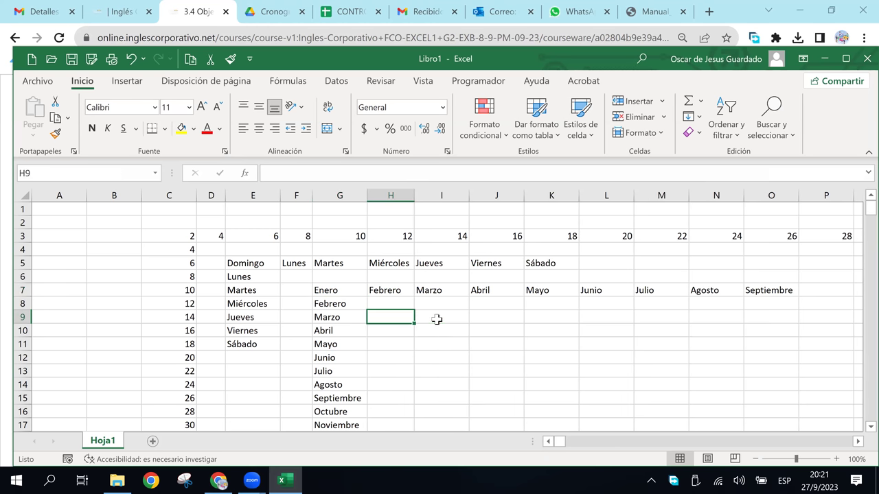
click(438, 319)
click(390, 321)
text(05)
text(/05/)
text(2023)
key(Return)
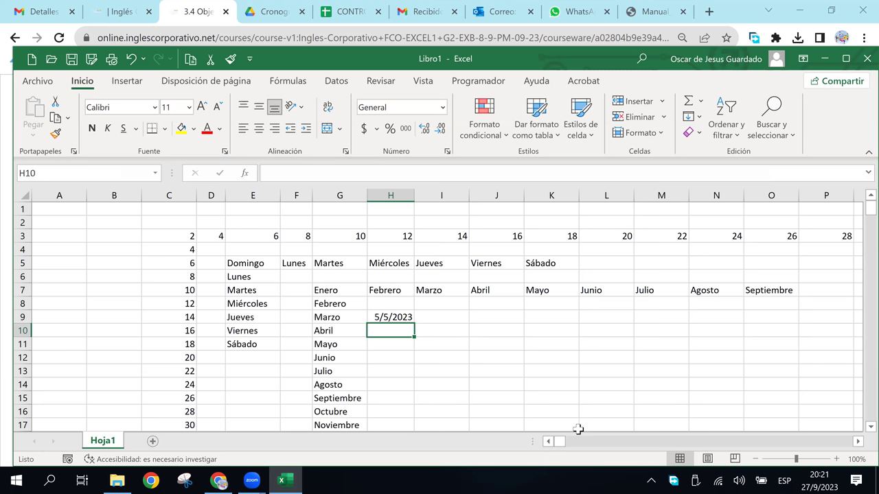
Step: Enter the date 06/05/2023 in H10 and also in I9, below and beside the starting date
text(06)
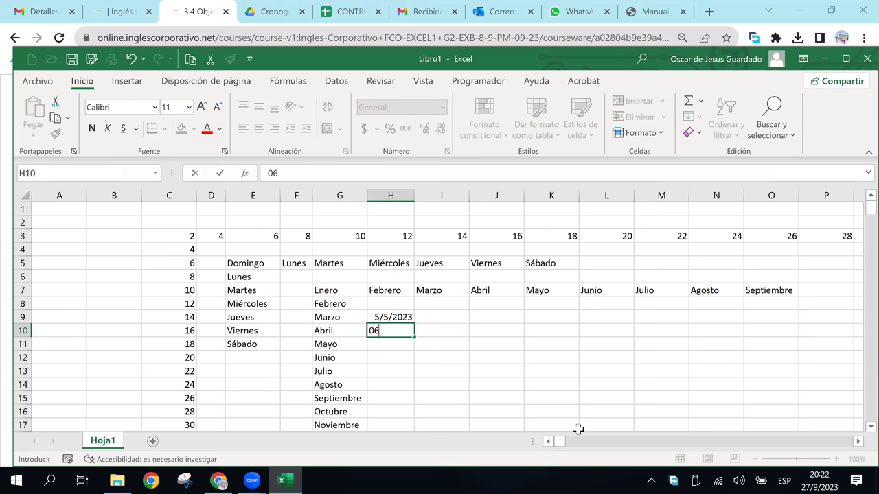
text(/05/2023)
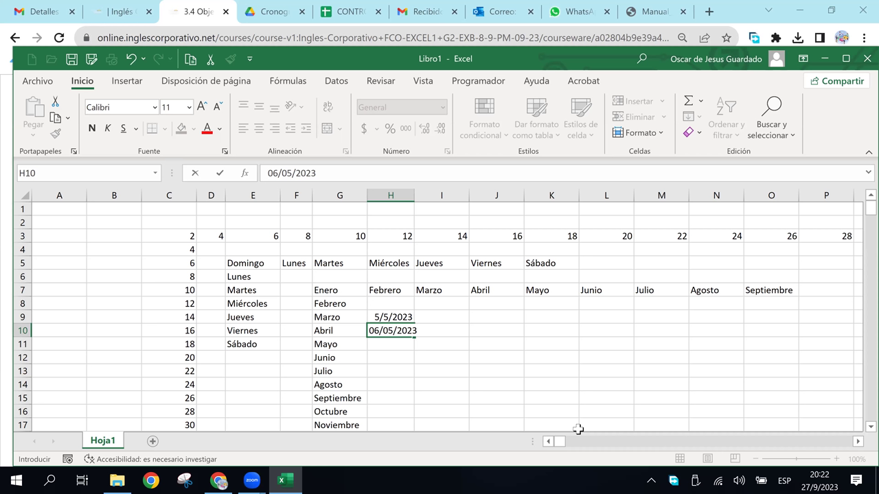
key(Up)
key(Up)
key(Right)
key(Down)
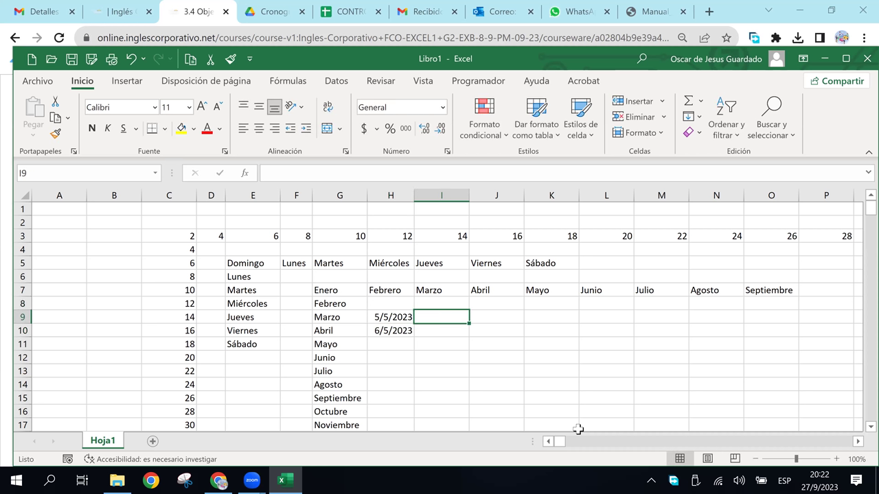
text(06/05/2023)
key(Return)
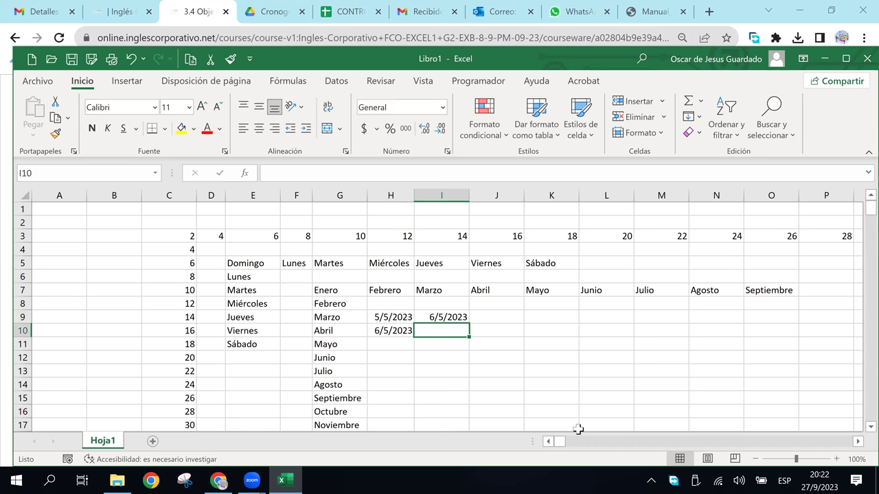
Step: Extend the consecutive dates from H9:H10 down to H18 and from H9:I9 across to N9
drag(381, 317, 409, 410)
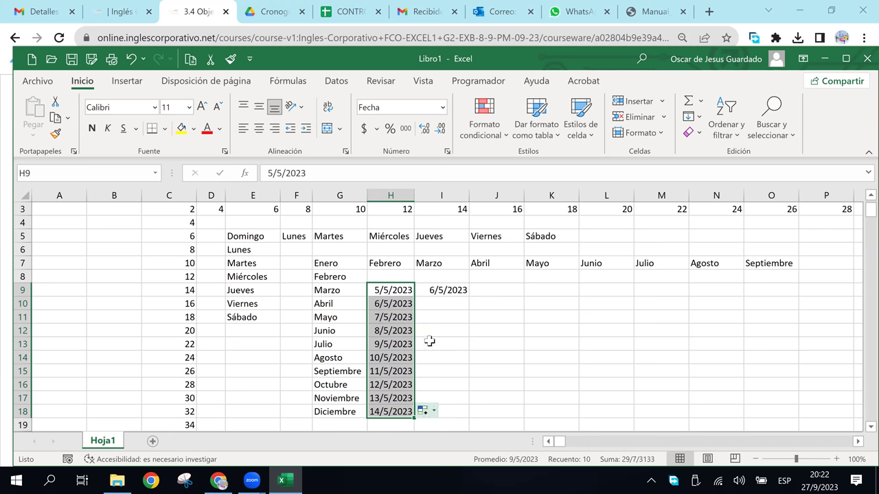
click(404, 291)
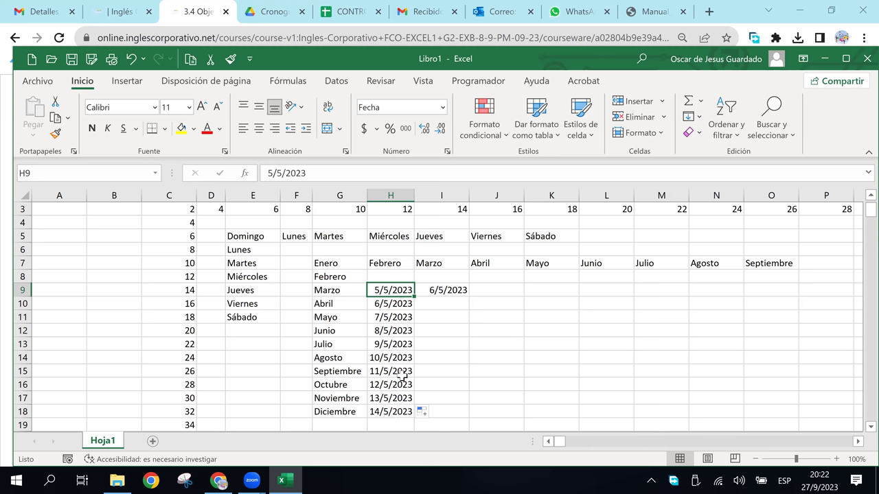
drag(410, 290, 467, 293)
drag(521, 297, 746, 298)
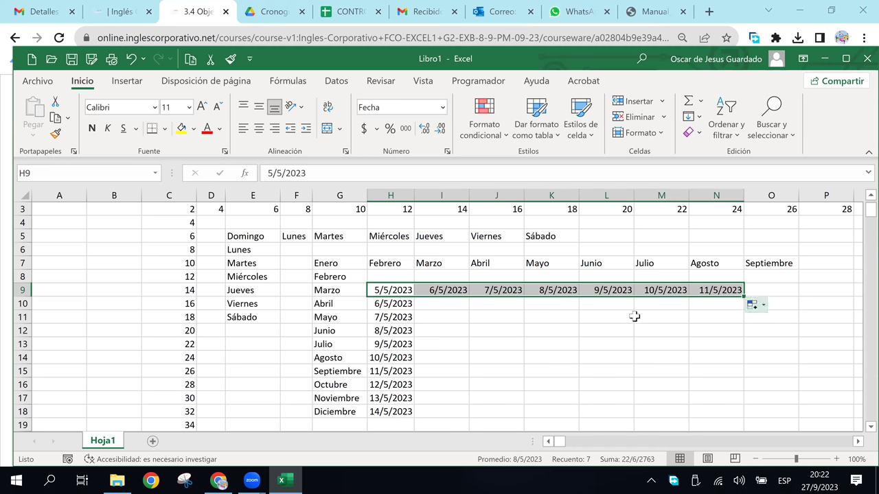
Step: Select cell I11, check the "Series de relleno" table on the Chrome course page, and return to the Excel workbook
click(521, 346)
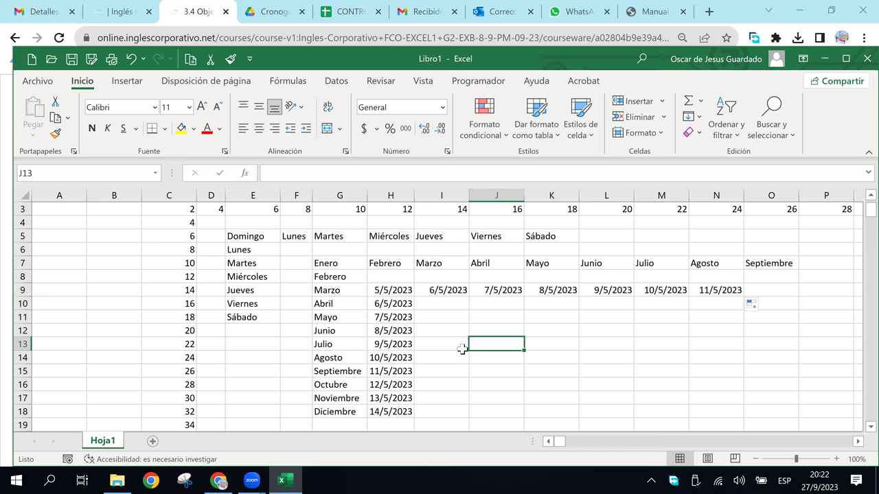
click(484, 316)
click(451, 318)
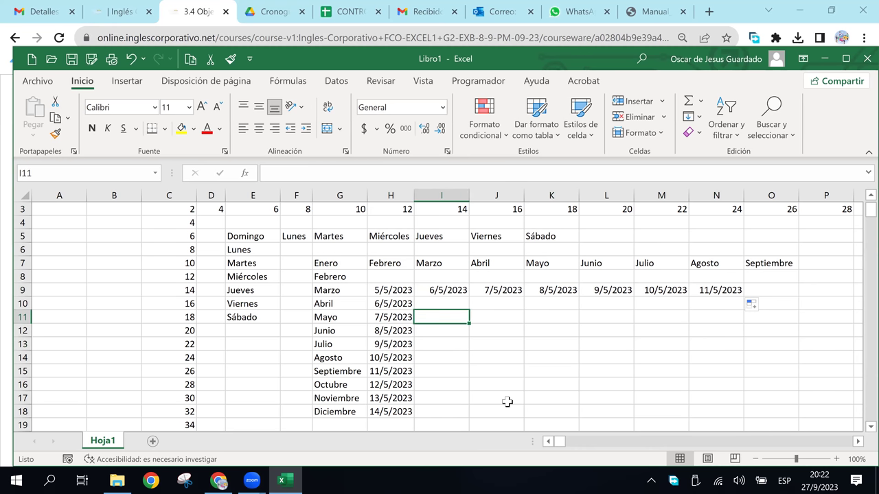
click(220, 481)
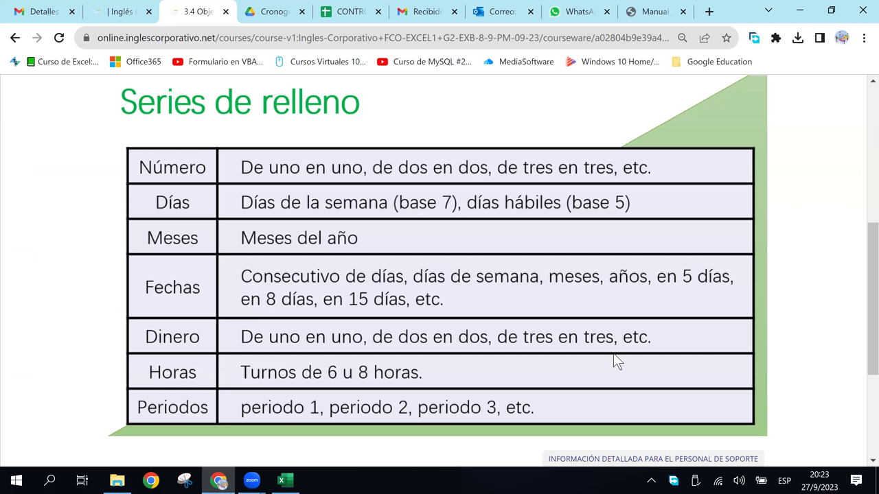
click(283, 479)
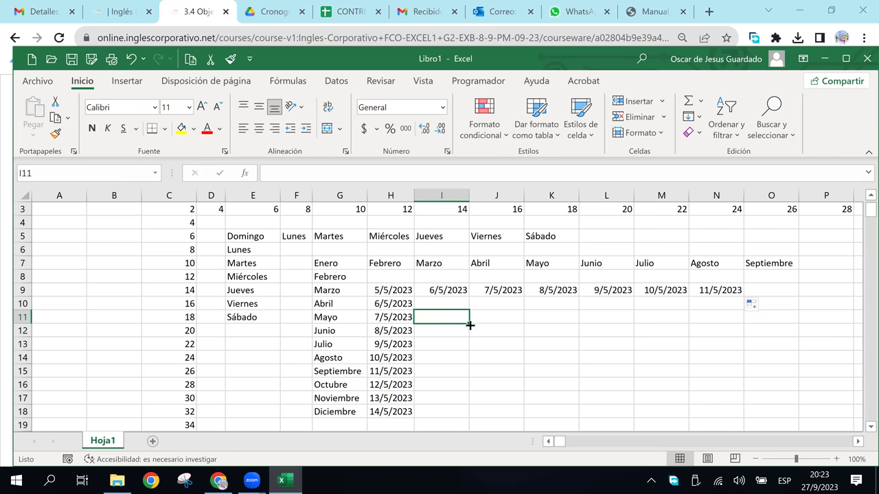
Step: Enter 100 in I11 and 150 in I12, and extend the sequence down to I18
text(100)
key(Return)
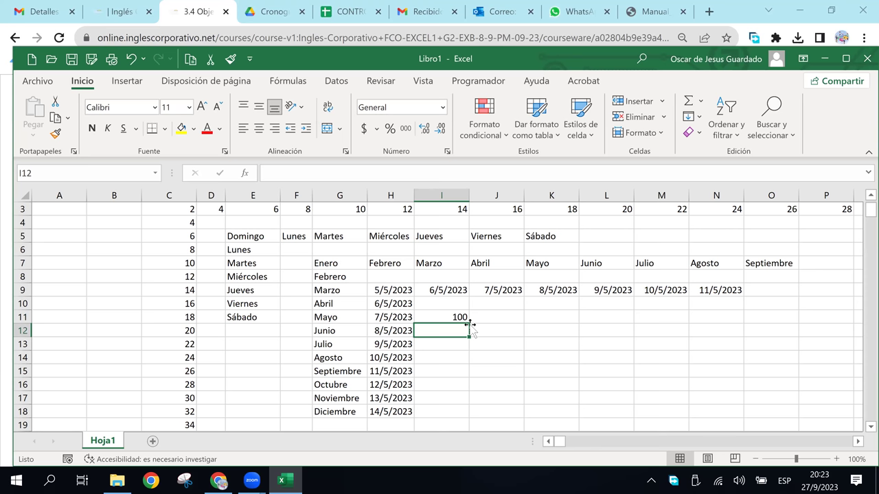
text(150)
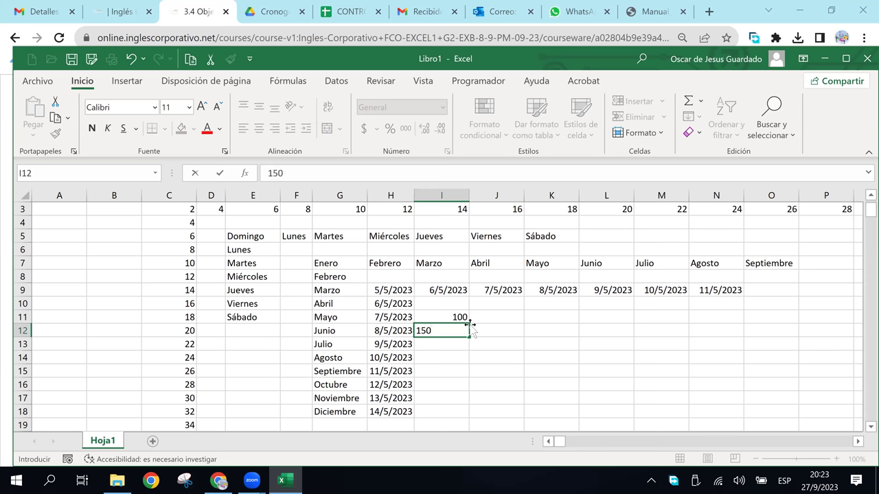
key(Return)
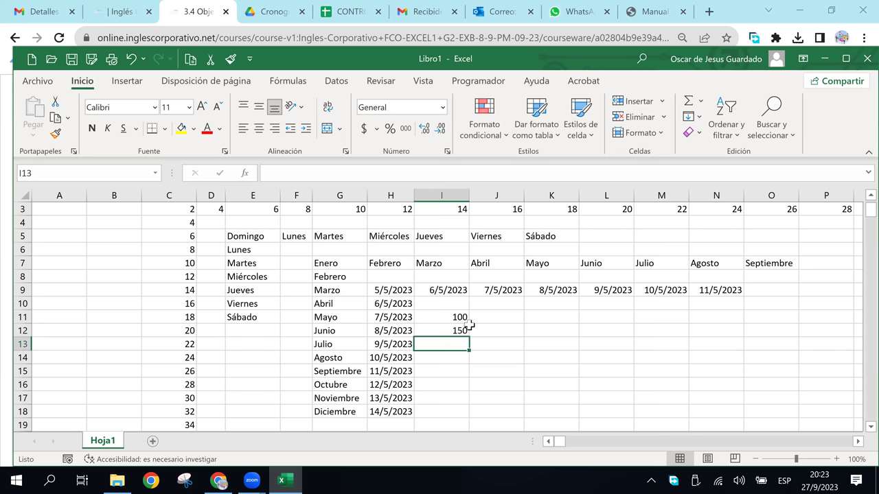
drag(462, 314, 458, 412)
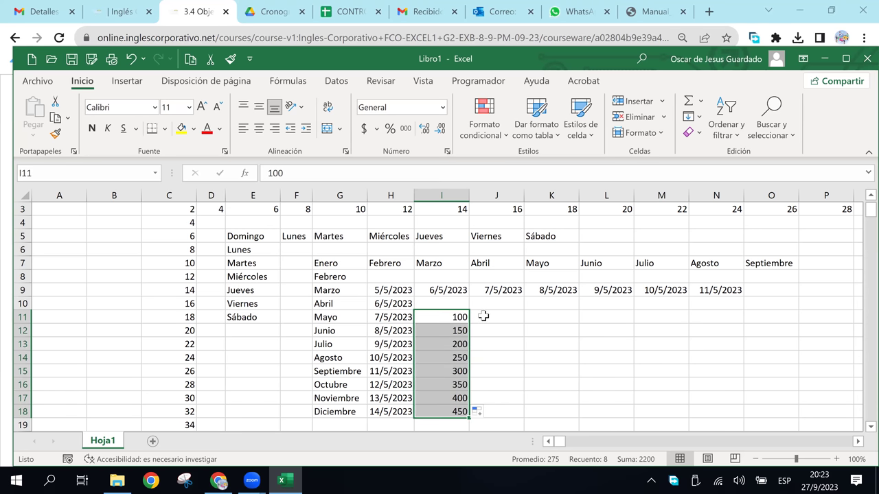
Step: Enter 150 in J11 and extend the I11:J11 sequence across row 11 to N11
click(484, 315)
text(150)
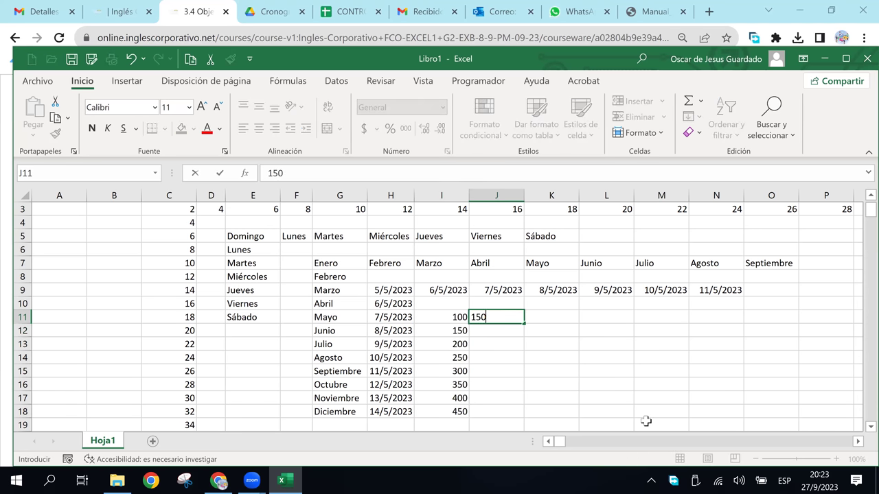
key(Return)
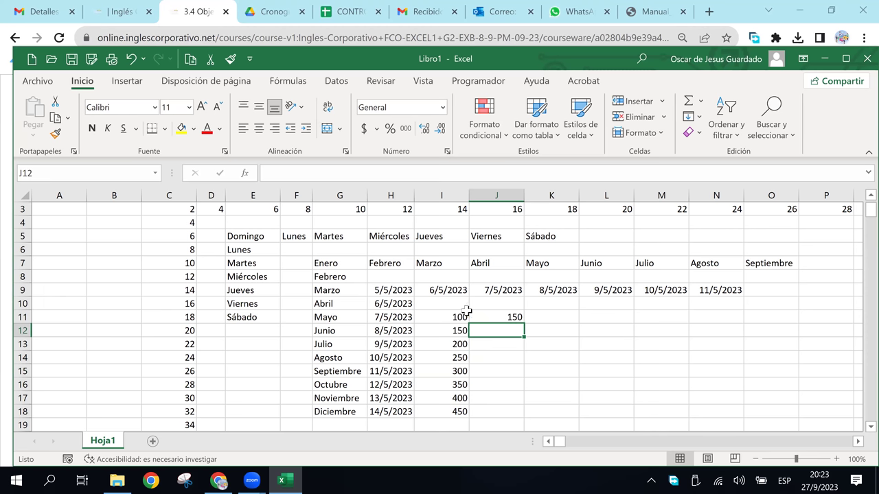
drag(456, 318, 688, 336)
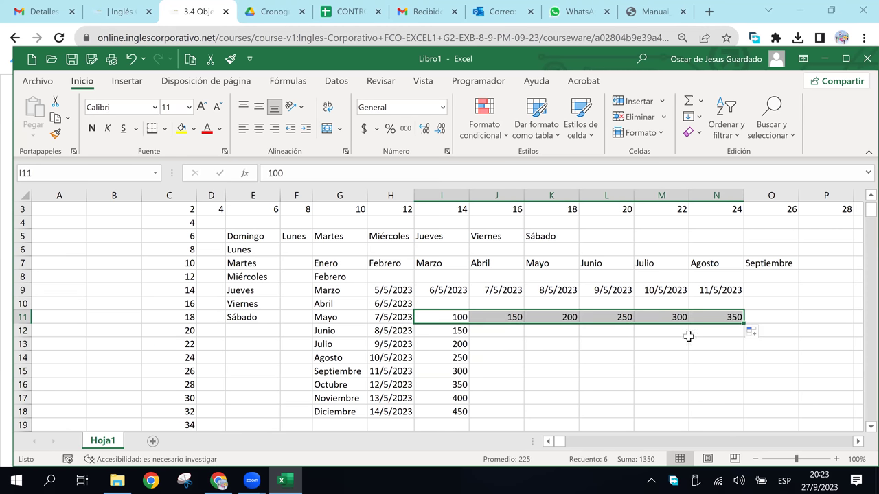
Step: Apply the dollar accounting format to the amounts in I11:I18 and J11:N11
click(470, 345)
drag(453, 322, 457, 410)
drag(506, 318, 721, 320)
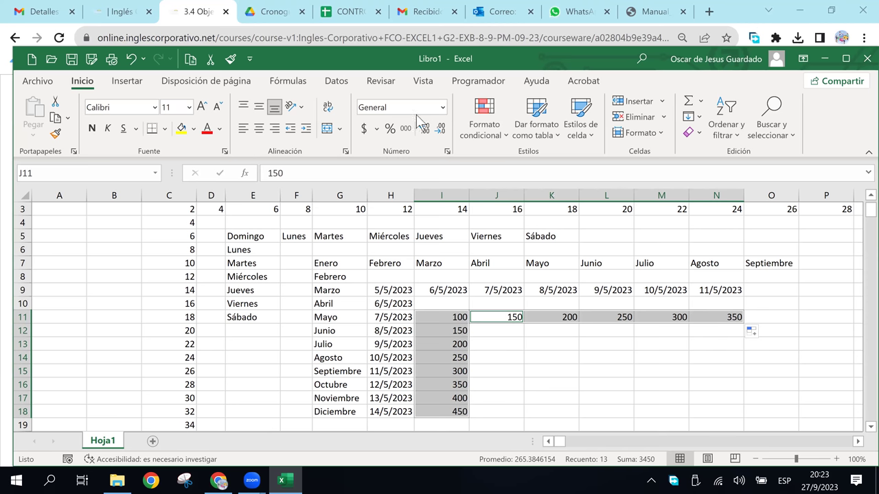
click(364, 130)
click(533, 373)
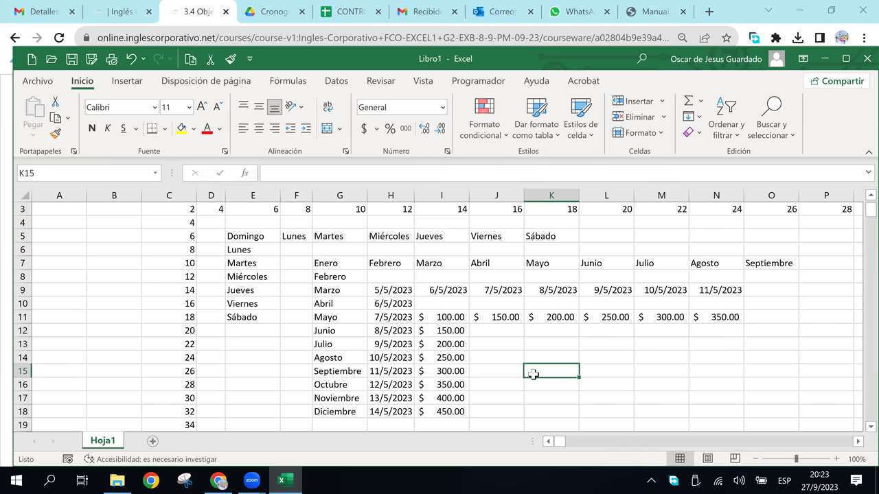
Step: Review the starting cells of the number, weekday, month, date and money series
click(447, 329)
click(449, 317)
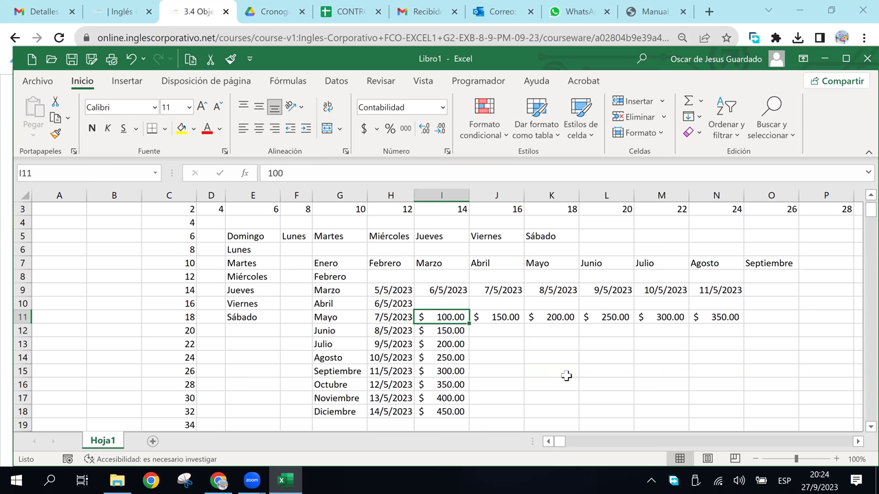
click(575, 356)
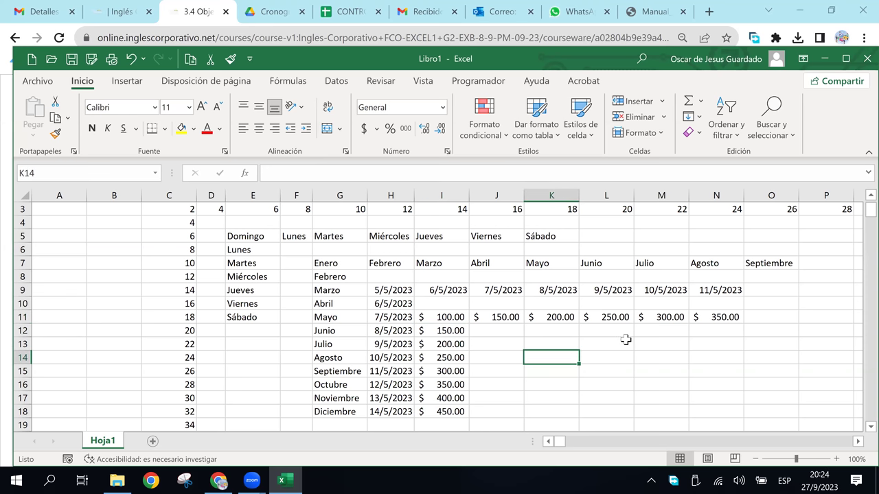
click(185, 210)
click(247, 238)
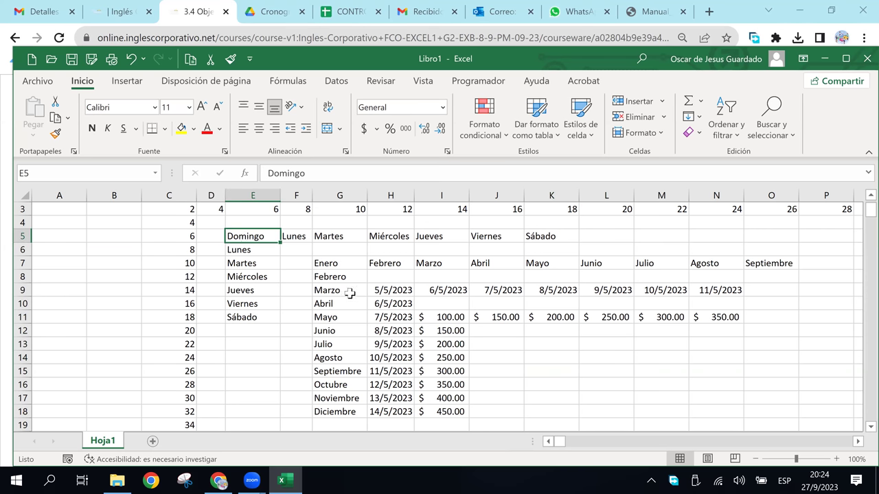
click(339, 266)
click(382, 291)
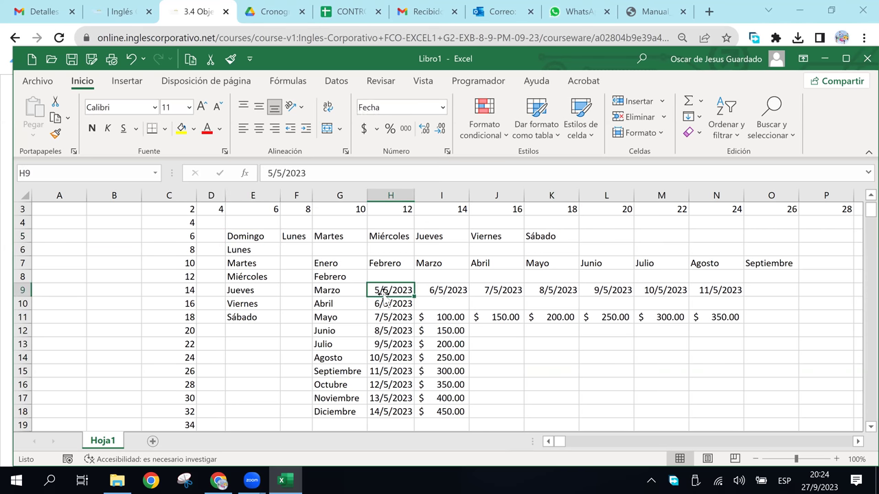
click(443, 328)
click(446, 317)
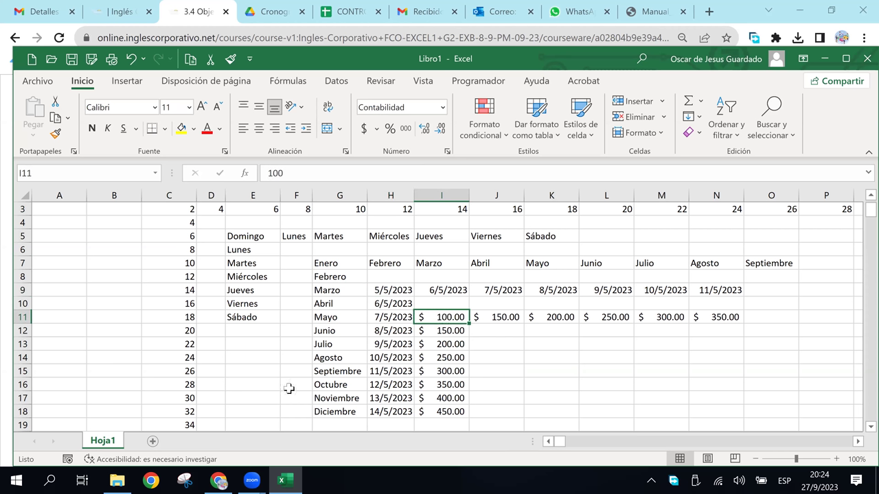
Step: Consult the hours row of the fill series slide in the browser, and return to Excel with cell J13 selected
click(252, 481)
click(338, 425)
click(249, 482)
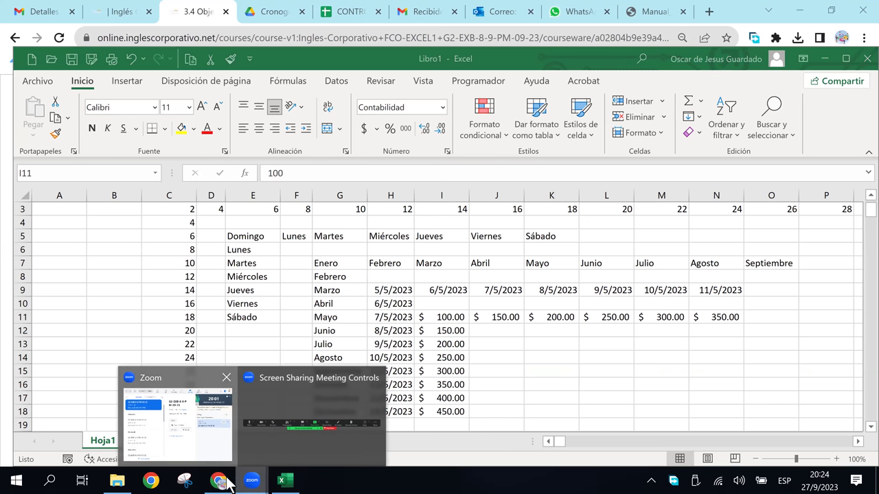
click(249, 481)
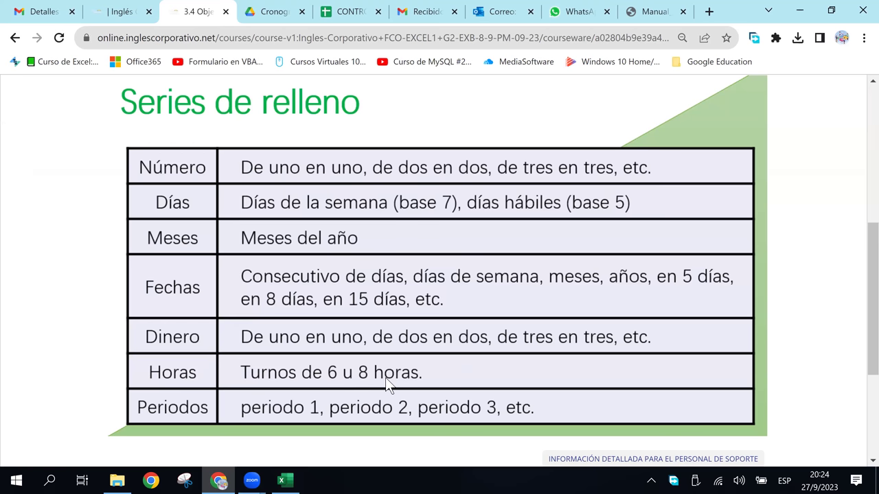
click(288, 481)
click(515, 345)
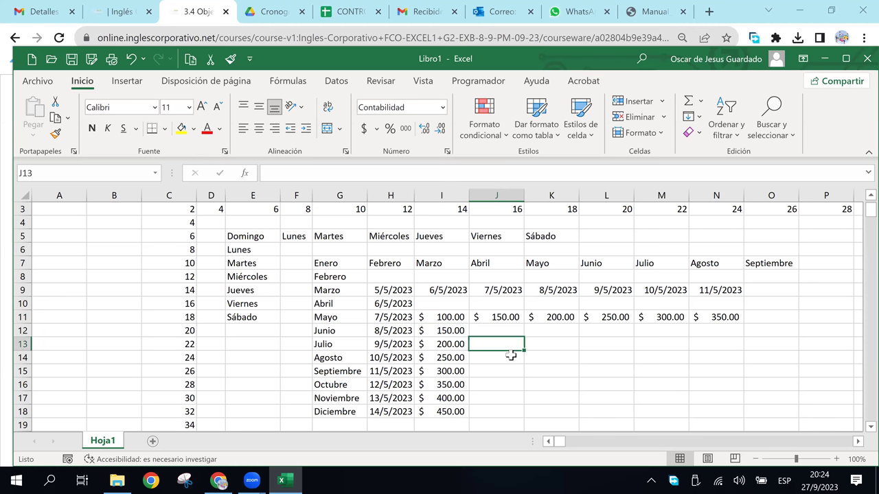
click(218, 483)
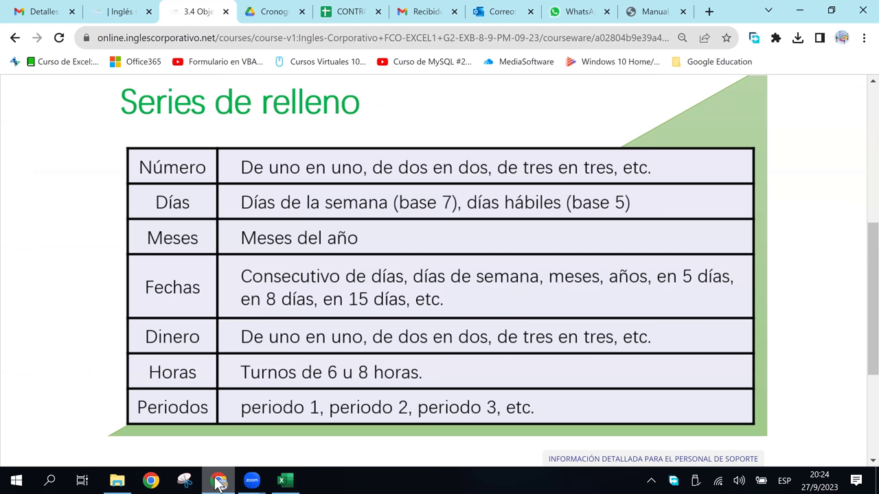
click(217, 483)
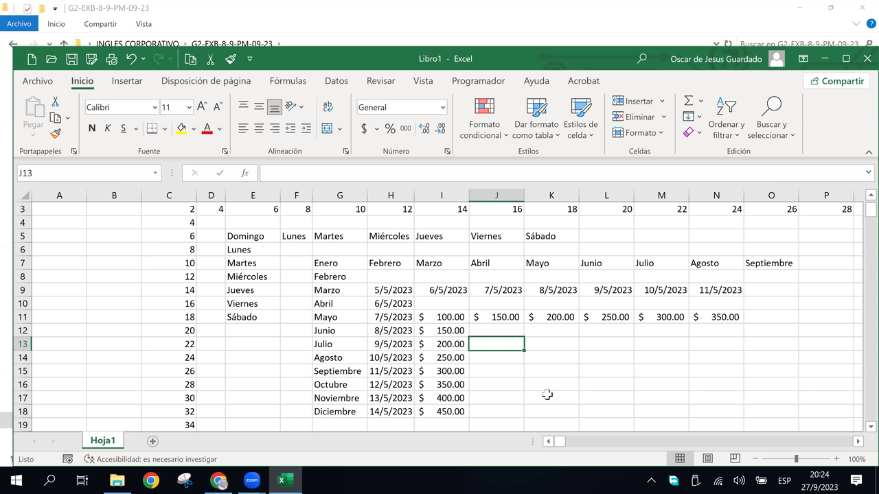
Step: Enter the times 2:00 pm in J13 and 3:00 pm in J14
text(2:00)
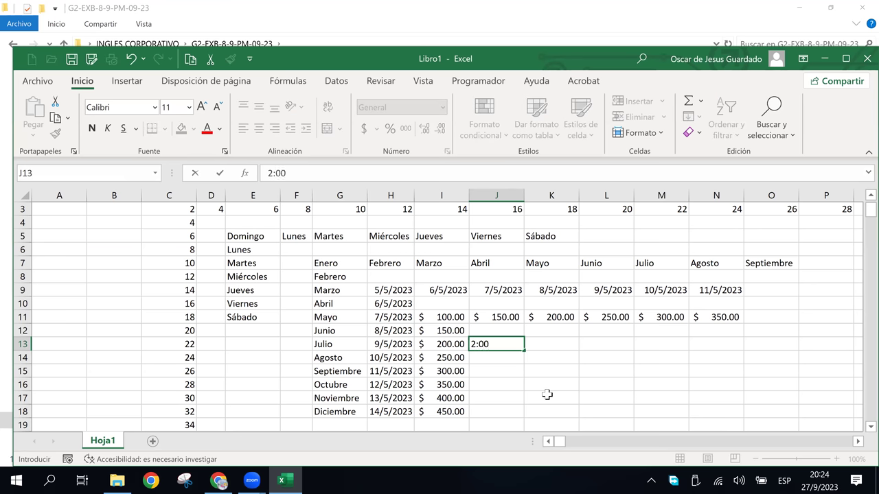
text( pm)
key(Return)
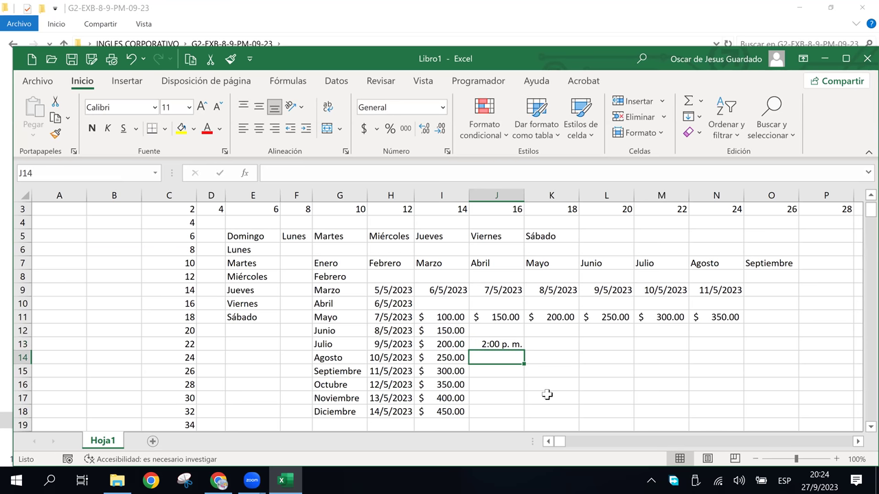
text(3:00 pm)
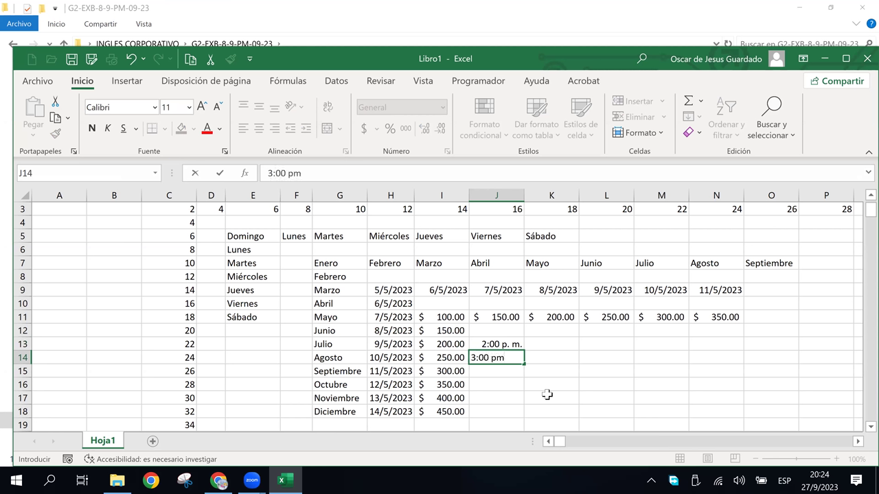
key(BackSpace)
click(547, 394)
text(.)
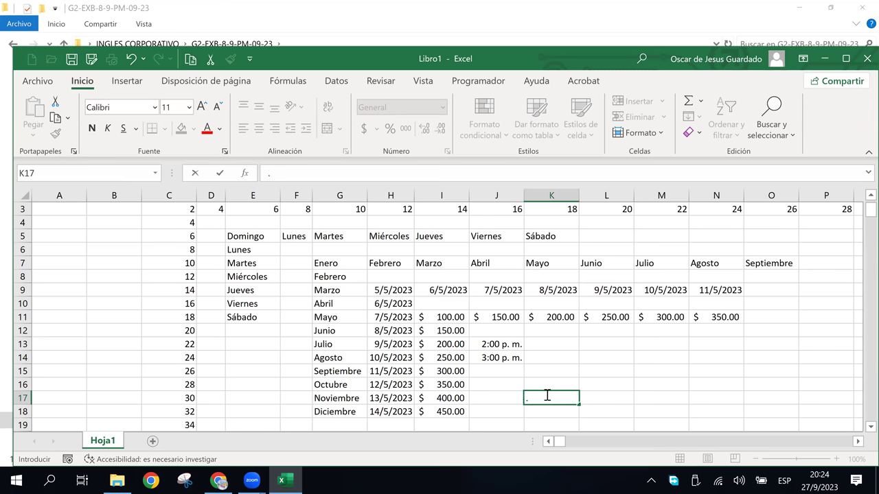
key(Escape)
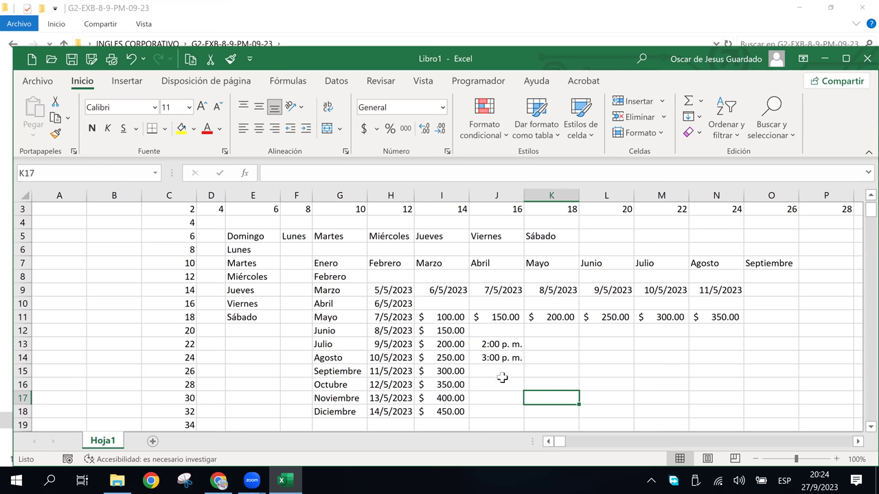
Step: Enter the time 3:00 p. m. in K13, beside the 2:00 p. m. starting cell
click(493, 345)
click(550, 342)
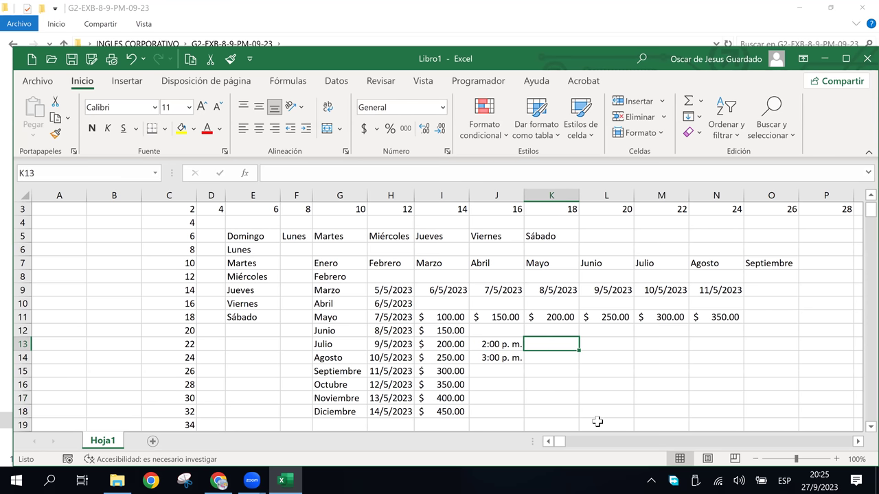
text(3)
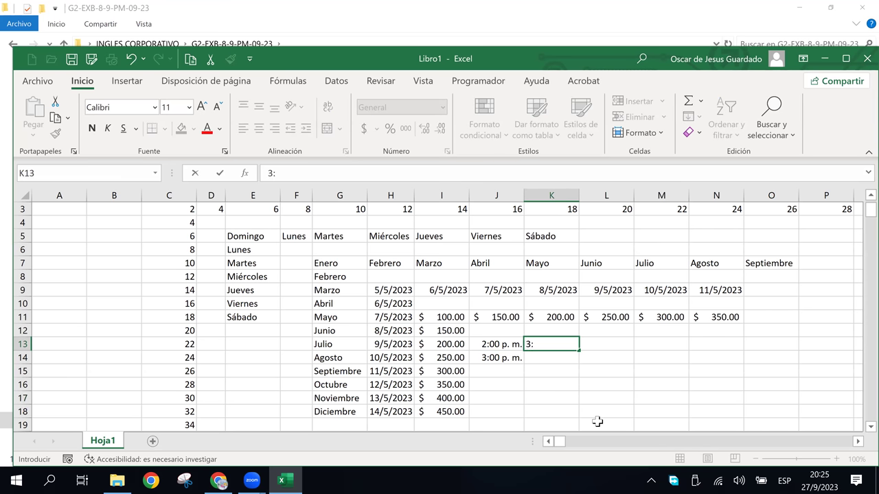
text(:00)
text( p. m)
key(Return)
key(Up)
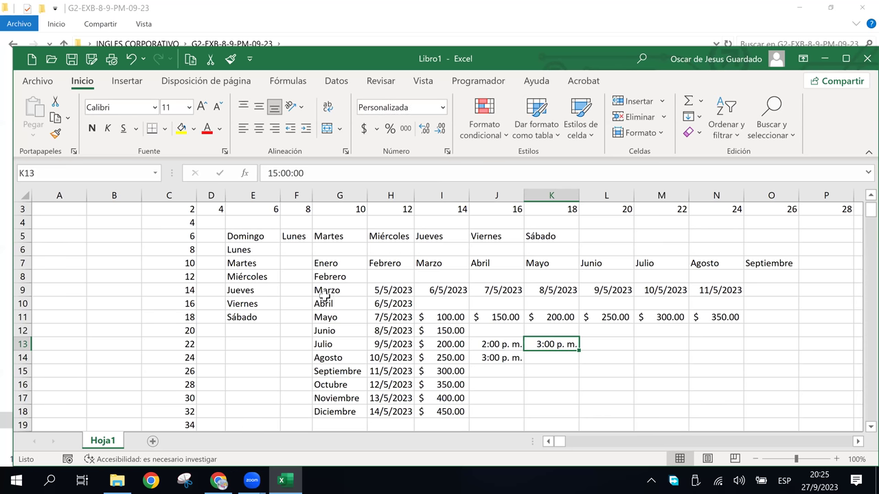
Step: Extend the hourly series from J13:J14 down to J18 and from J13:K13 across row 13 to N13
drag(496, 346, 527, 412)
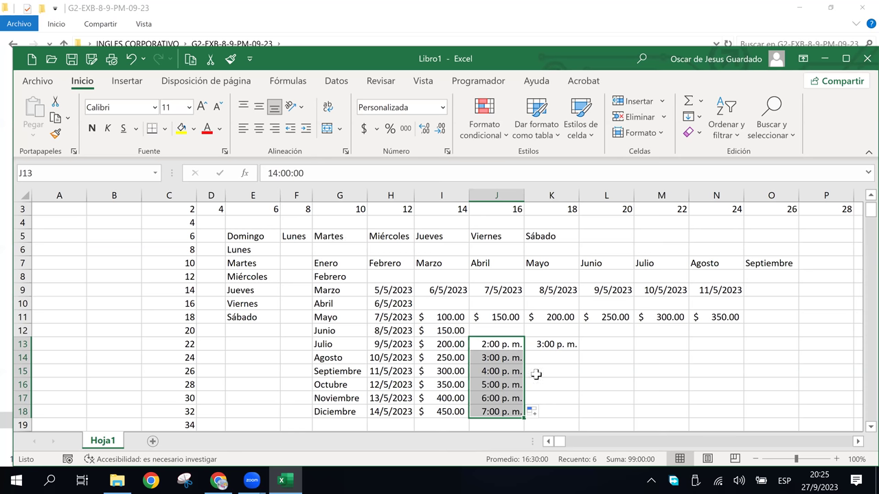
drag(499, 345, 727, 353)
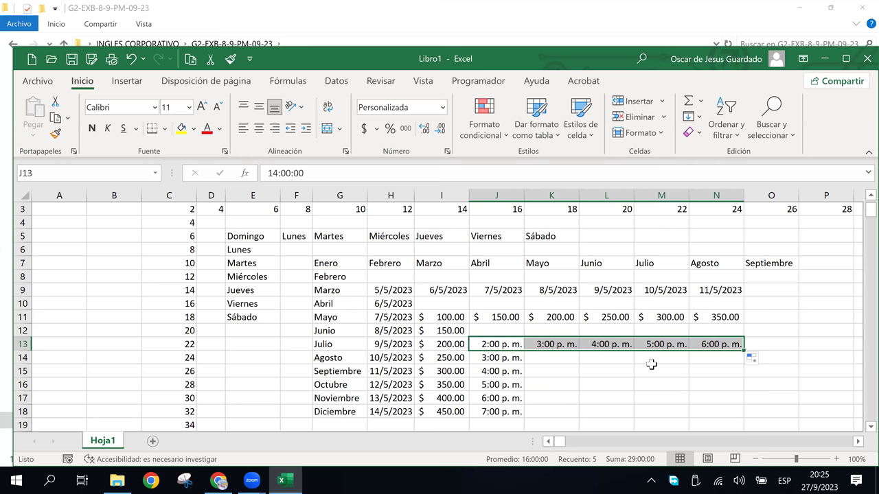
click(497, 360)
click(486, 344)
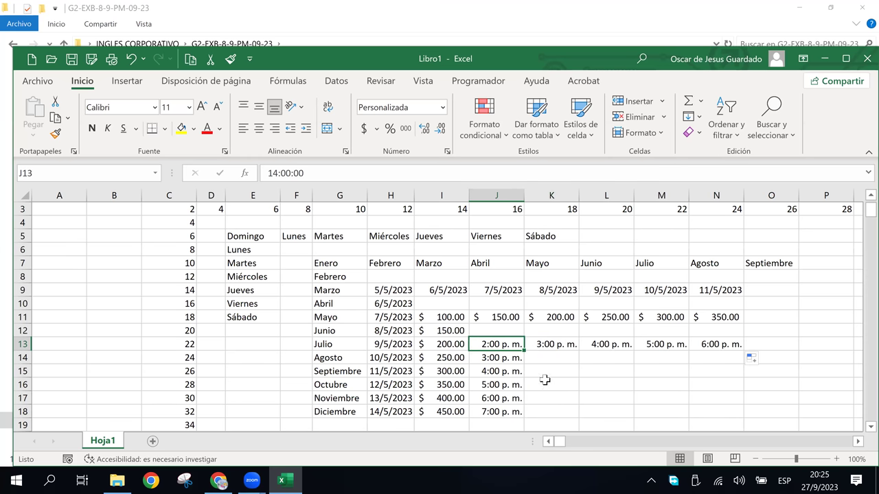
click(557, 356)
click(618, 355)
click(659, 355)
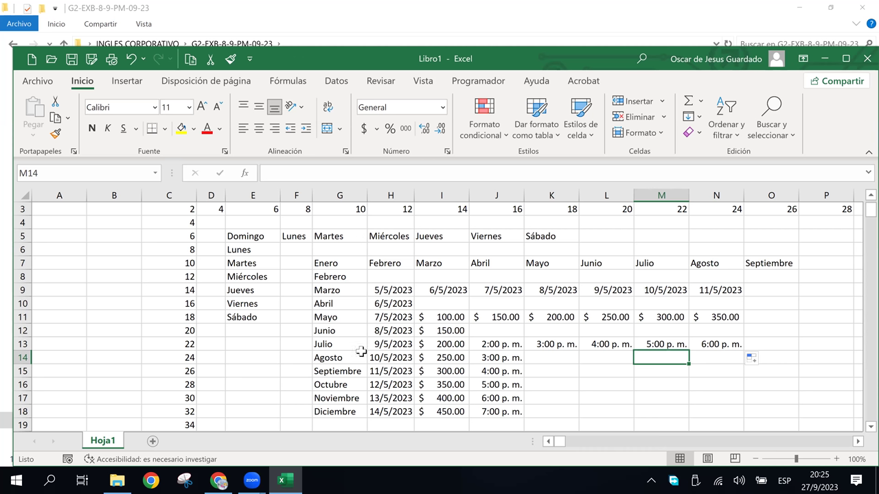
Step: Find and open the Windows Control Panel, and bring up its Region settings
click(46, 483)
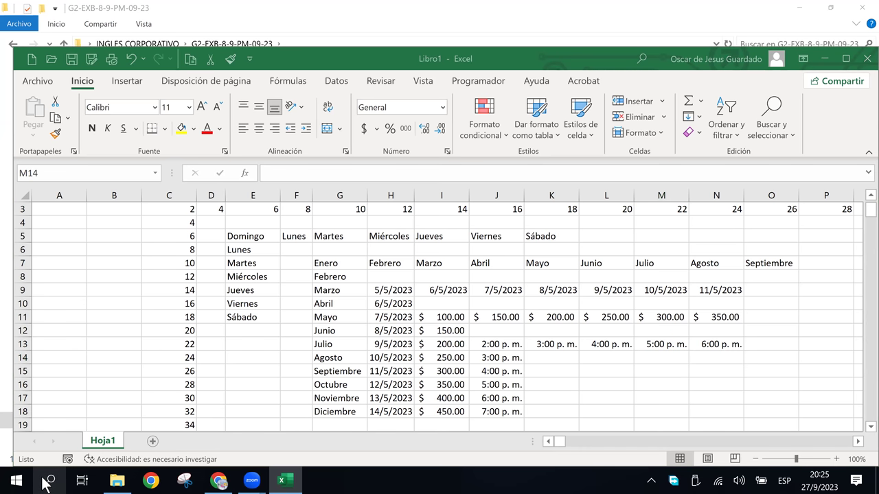
click(48, 483)
click(48, 484)
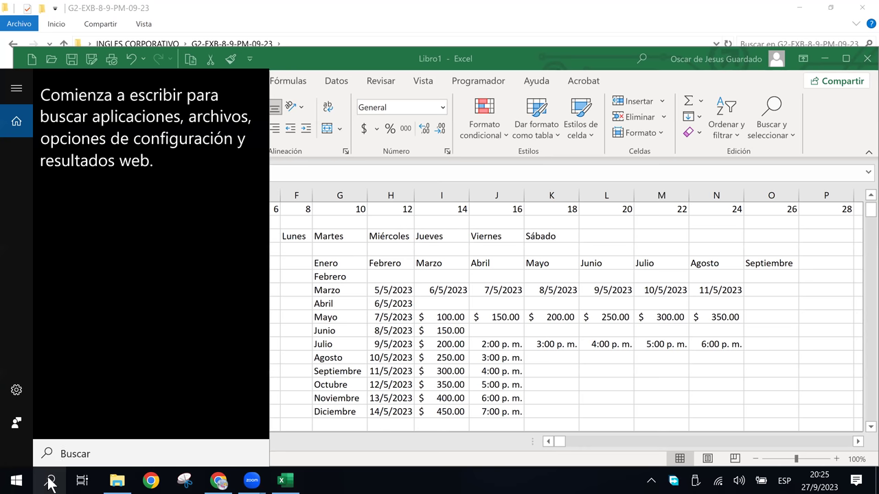
text(panel d)
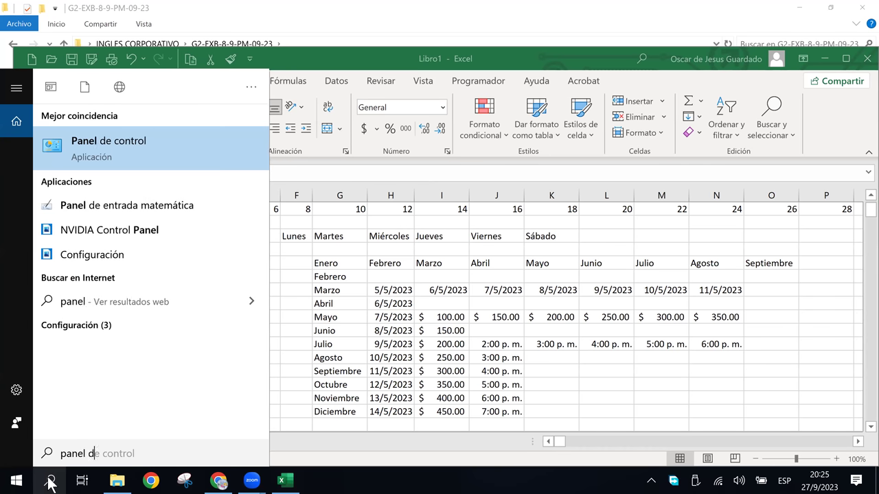
text(e c)
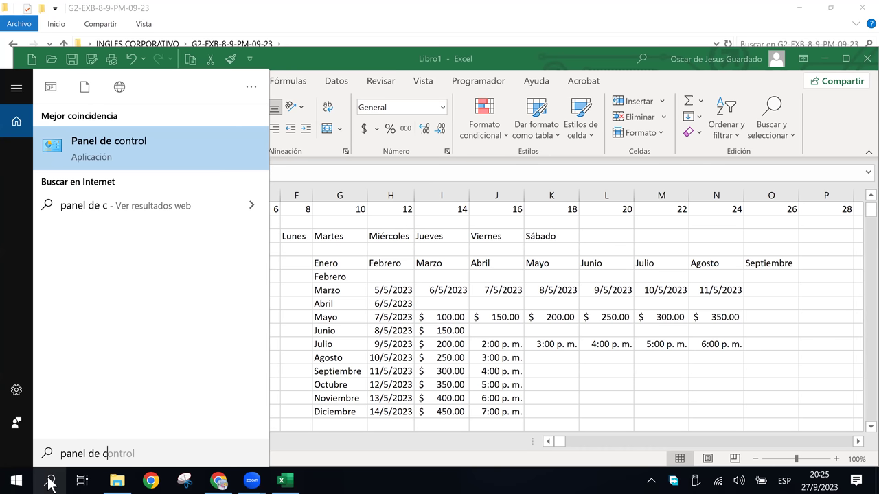
click(121, 153)
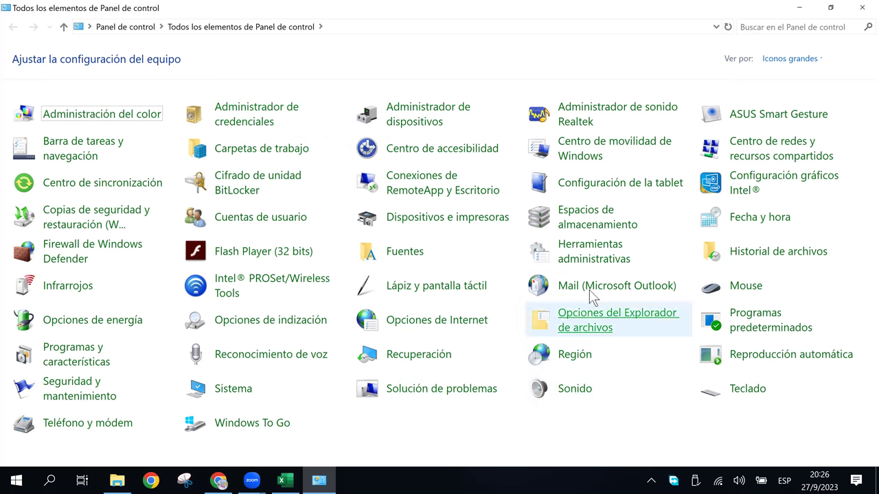
click(584, 362)
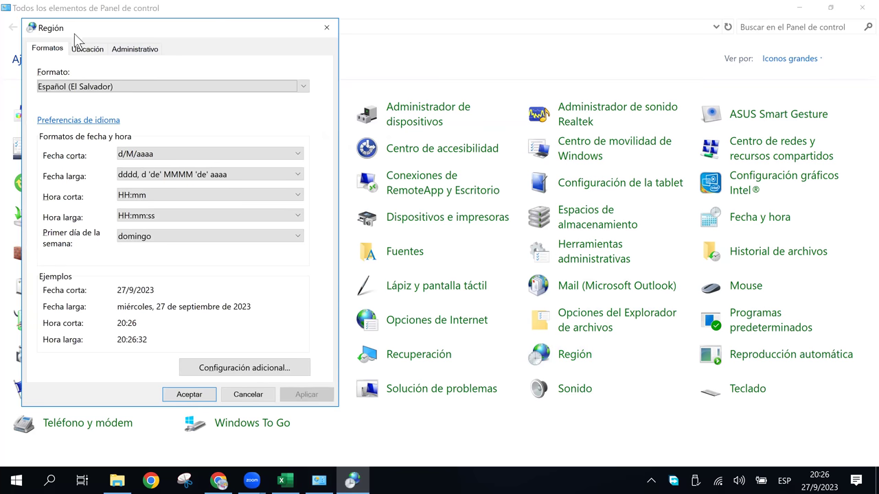
drag(74, 33, 242, 83)
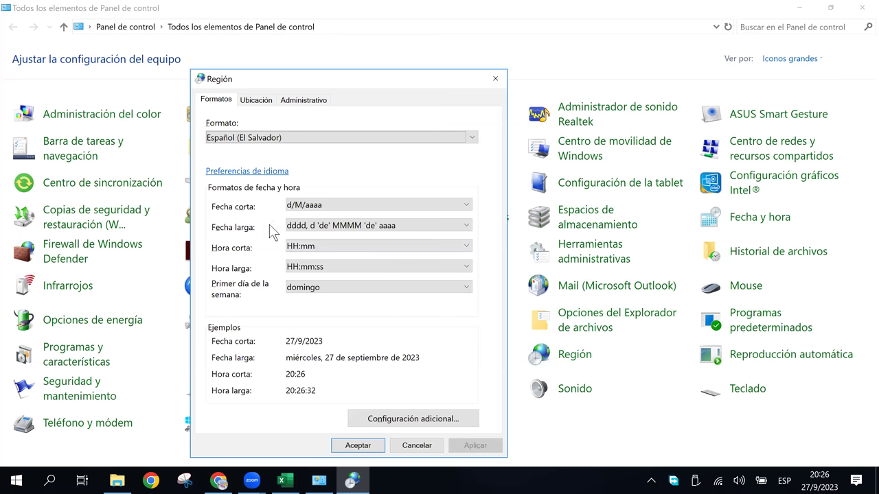
Step: Examine the location and administrative settings of the Region dialog, and return to its formats
click(248, 104)
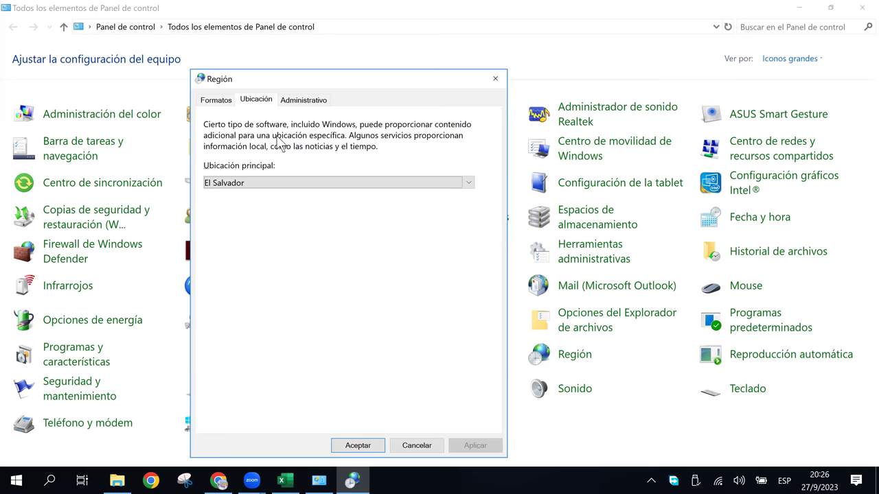
click(297, 100)
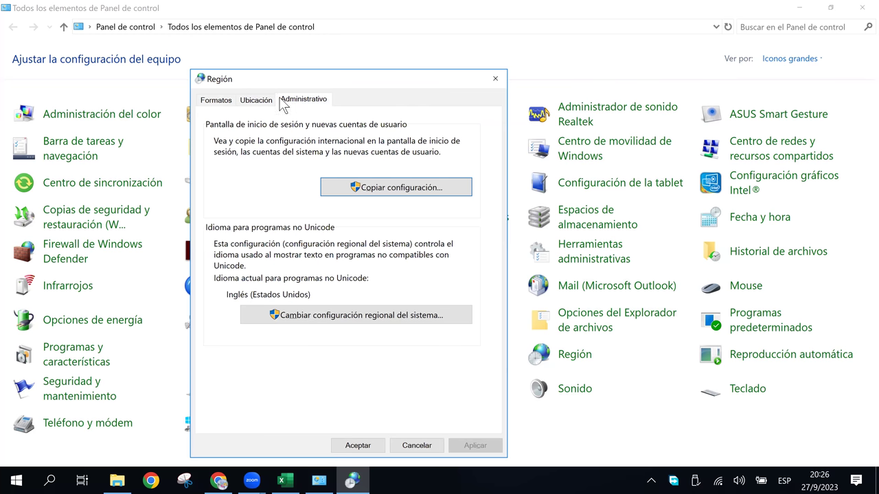
click(216, 100)
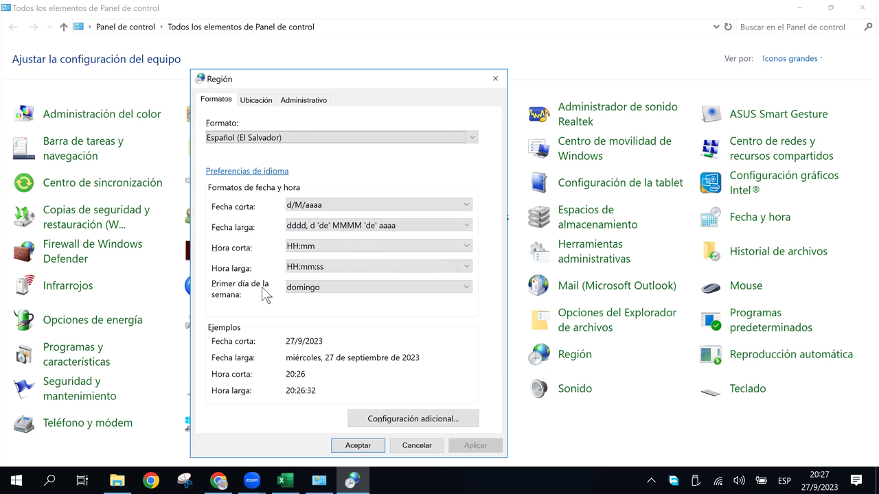
Step: Examine the available options for the first day of the week and the long and short time and date formats
click(354, 287)
click(354, 288)
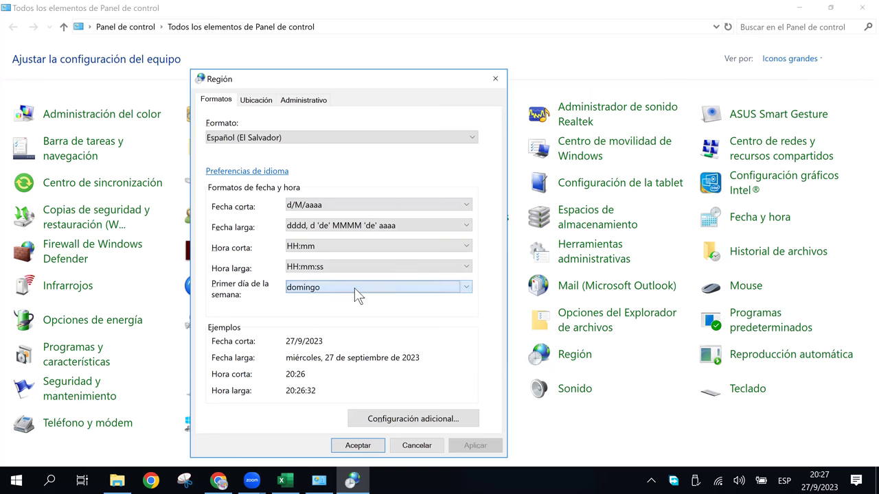
click(354, 266)
click(355, 267)
click(353, 248)
click(353, 248)
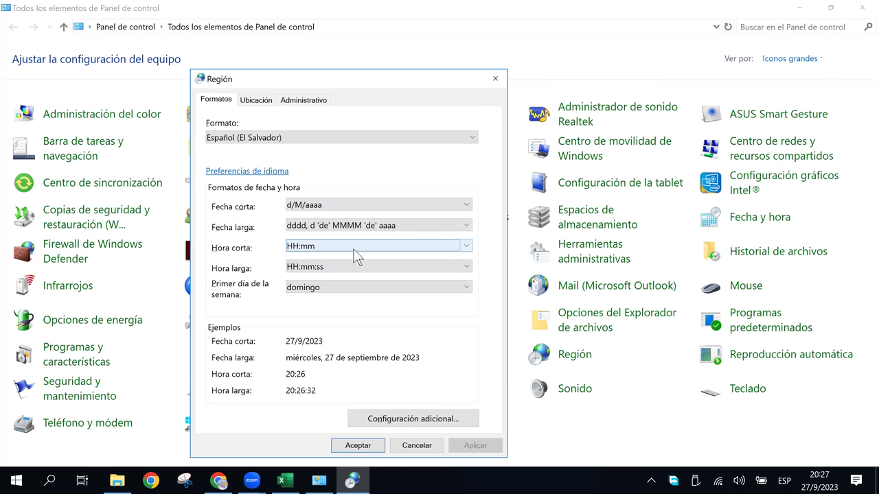
click(317, 248)
click(336, 232)
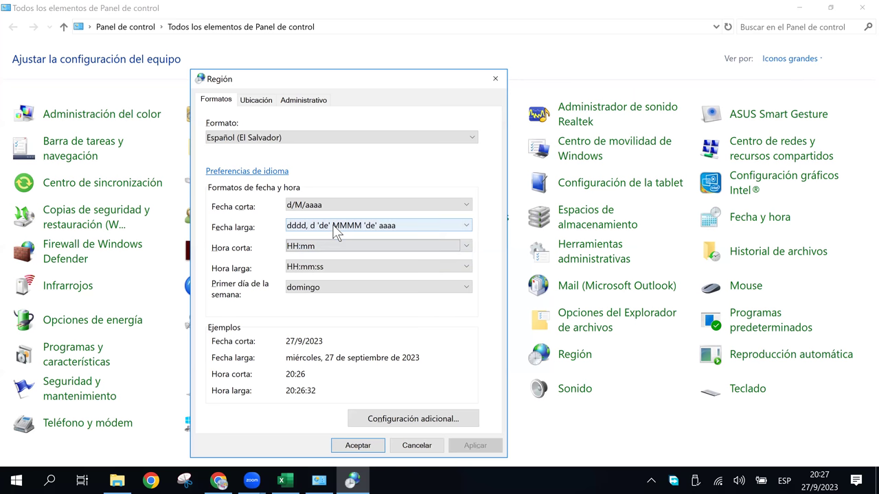
click(336, 232)
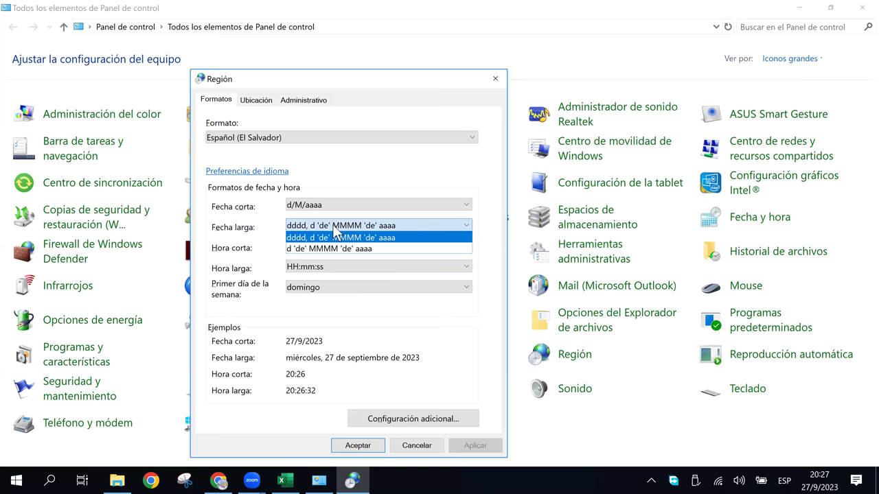
click(335, 234)
click(354, 227)
click(372, 206)
click(371, 205)
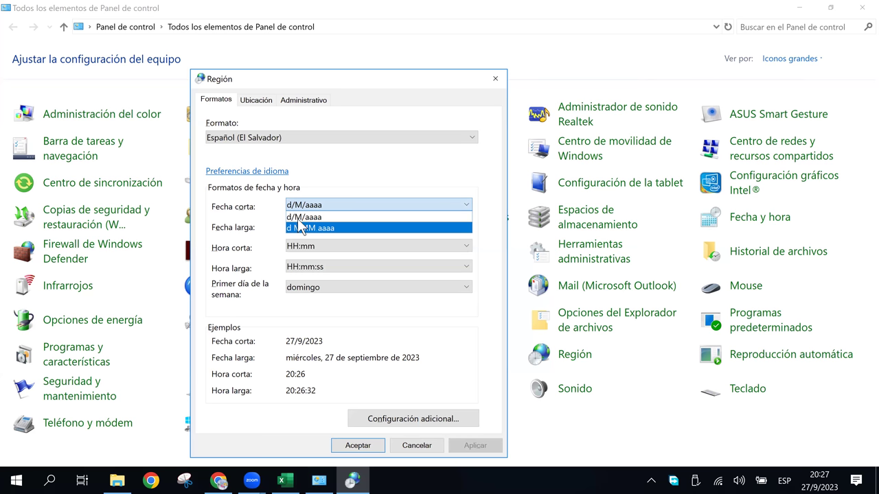
click(391, 212)
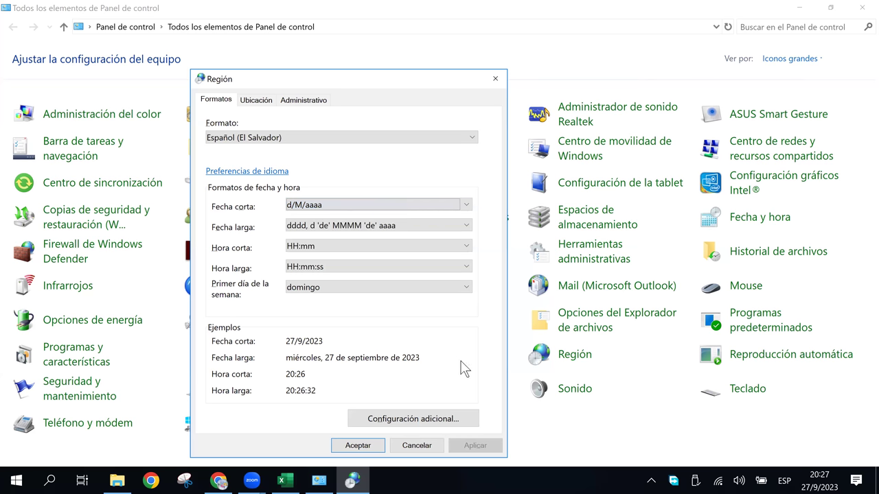
Step: Open the additional format settings, examine the available currency symbols, and cancel without applying changes
click(382, 420)
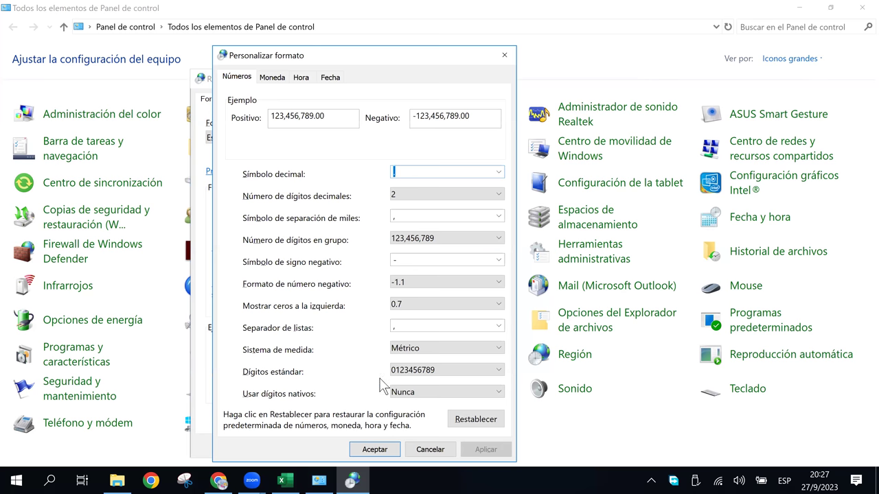
click(272, 75)
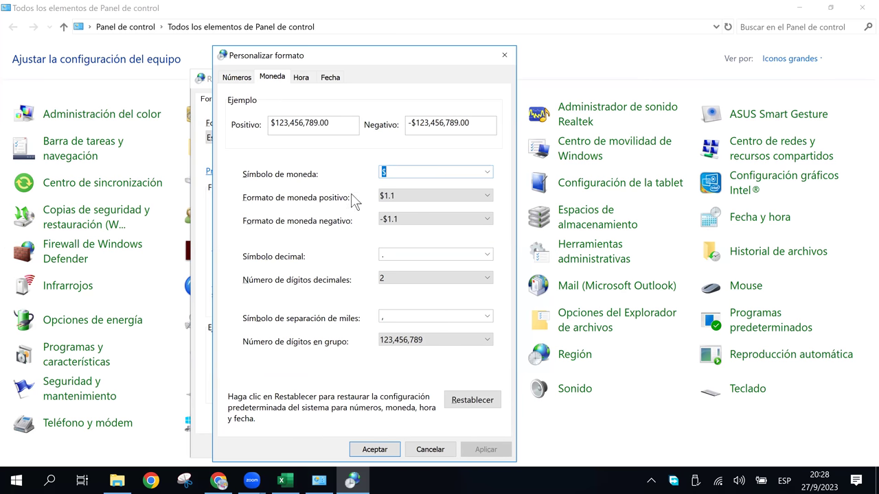
click(492, 169)
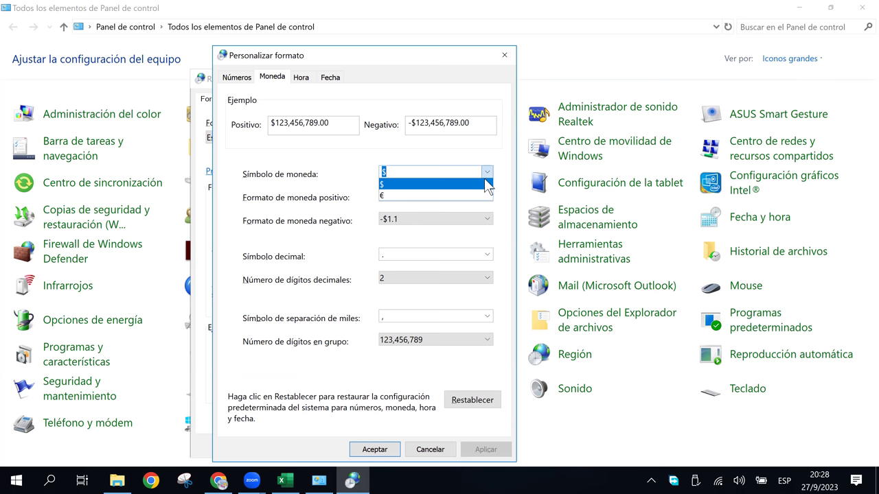
click(486, 185)
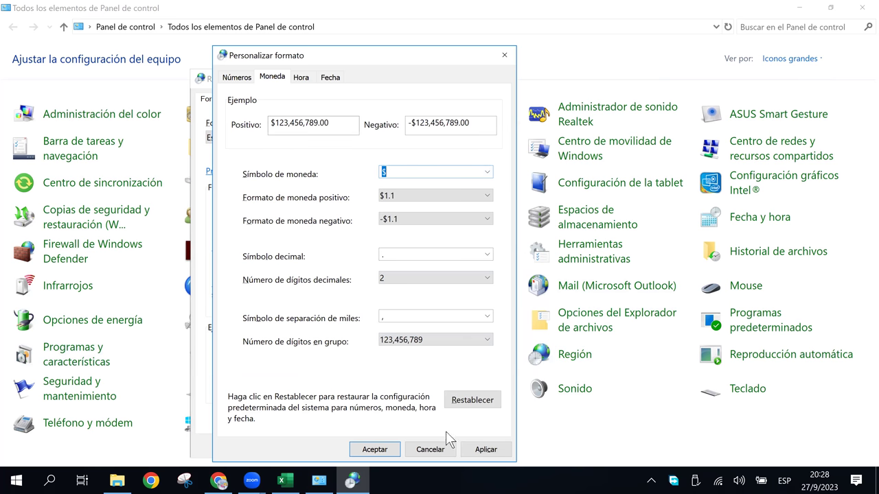
click(428, 449)
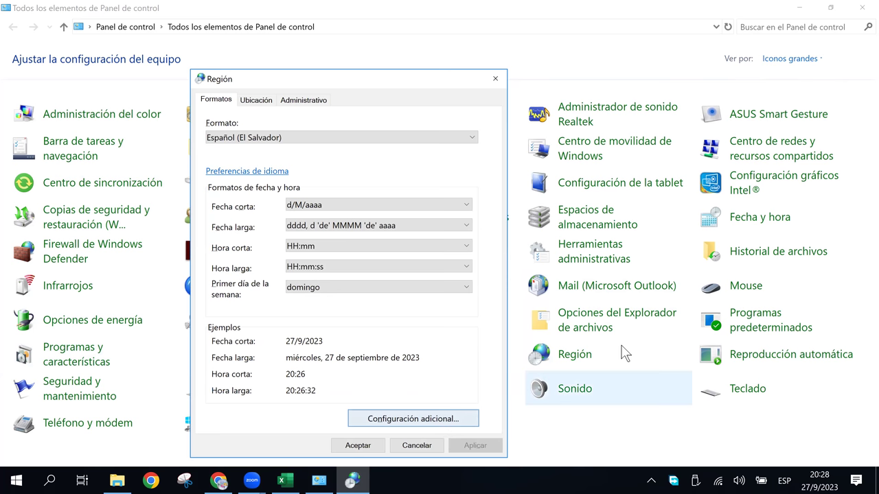
Step: Reopen the additional format settings and inspect the currency symbol and the currency thousands separator
click(433, 422)
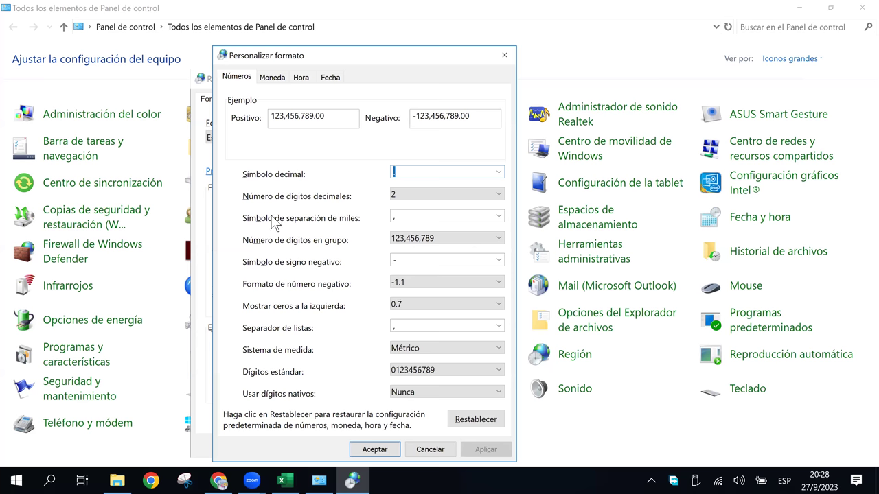
click(270, 79)
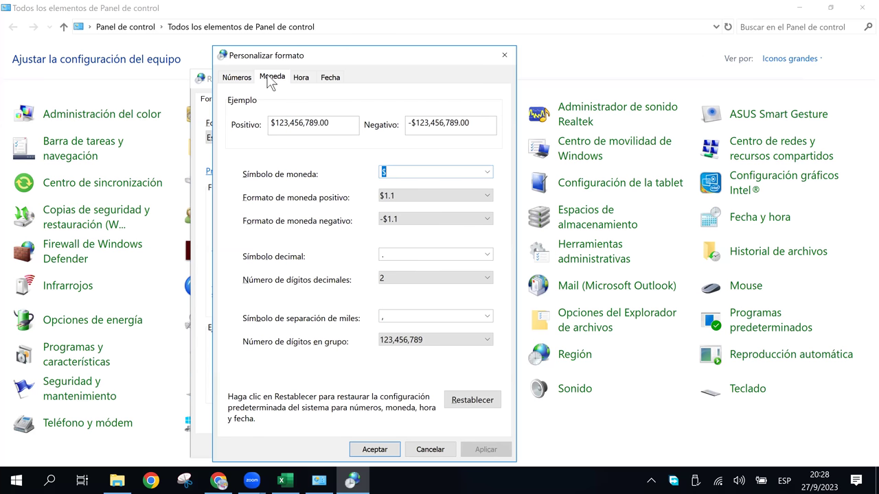
click(395, 172)
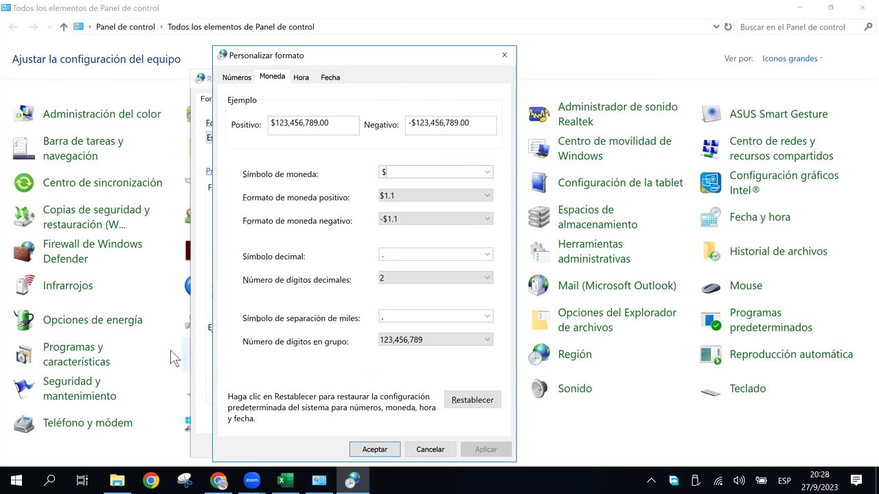
click(382, 316)
double_click(382, 315)
click(395, 315)
Step: Examine the short time format options and the time examples in the additional format settings
click(298, 81)
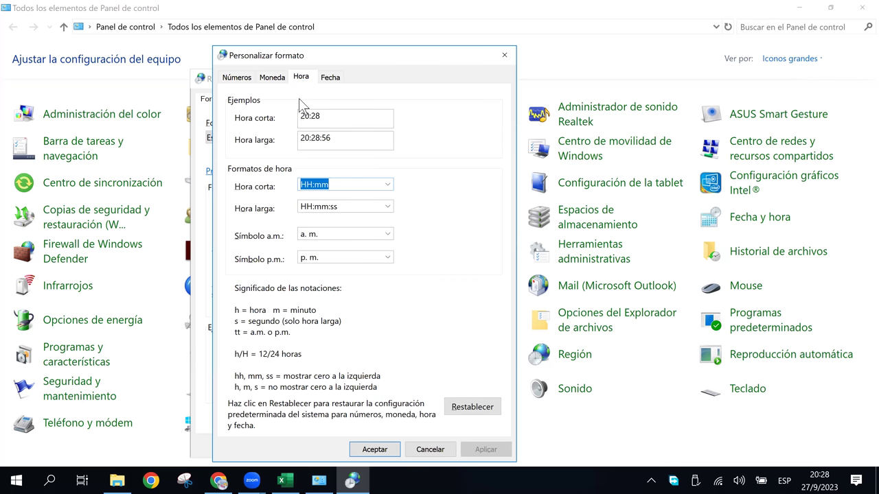
click(324, 184)
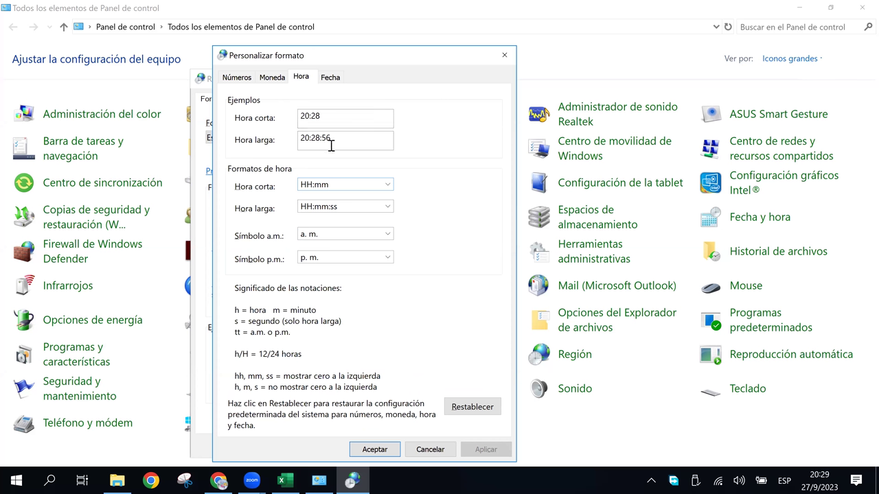
click(339, 121)
click(389, 185)
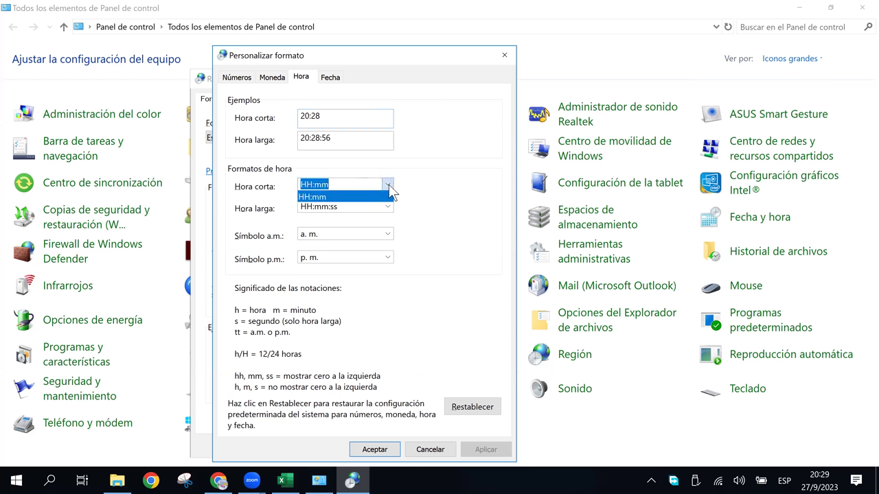
click(389, 186)
click(384, 184)
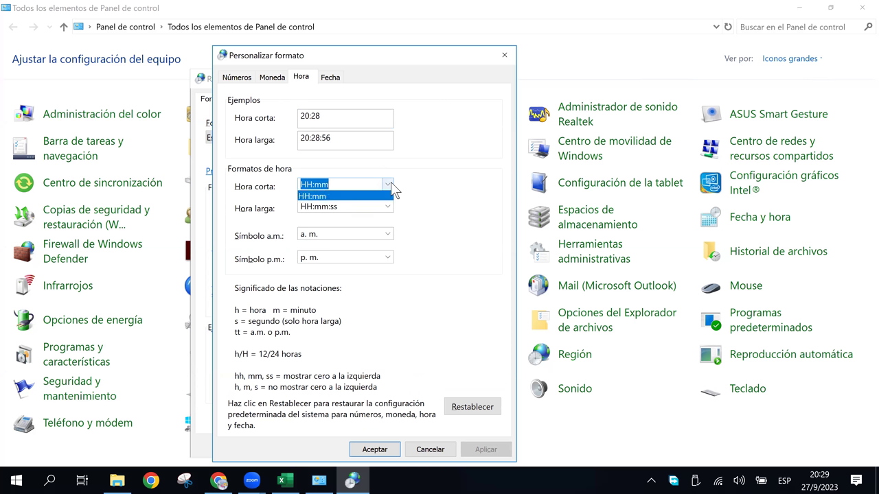
click(342, 192)
click(341, 185)
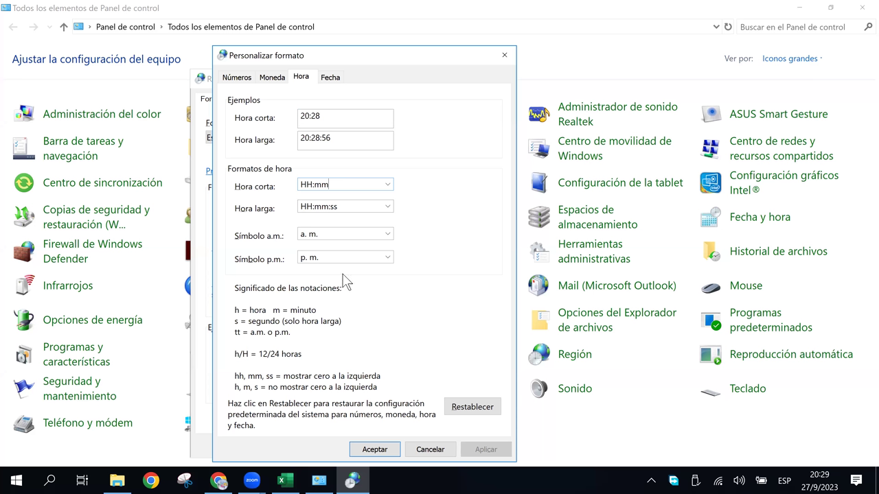
Step: Examine the available a.m. and p.m. symbol options, leaving the selections as they are
click(388, 235)
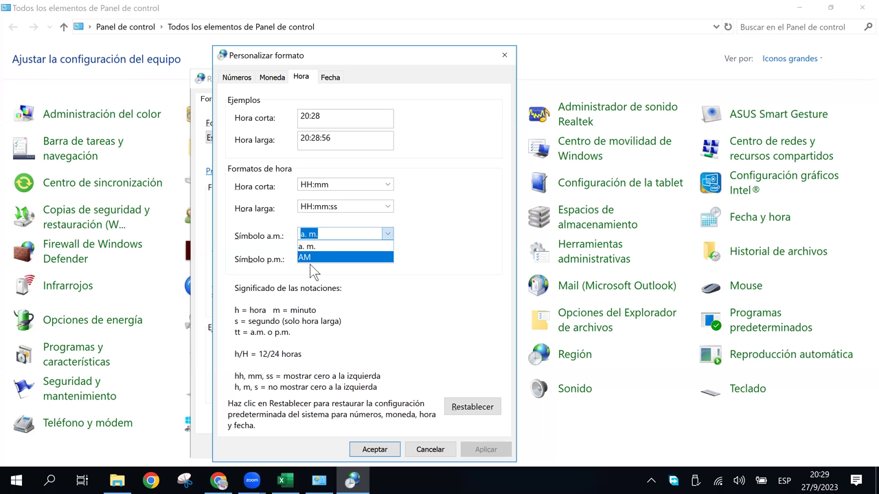
click(389, 234)
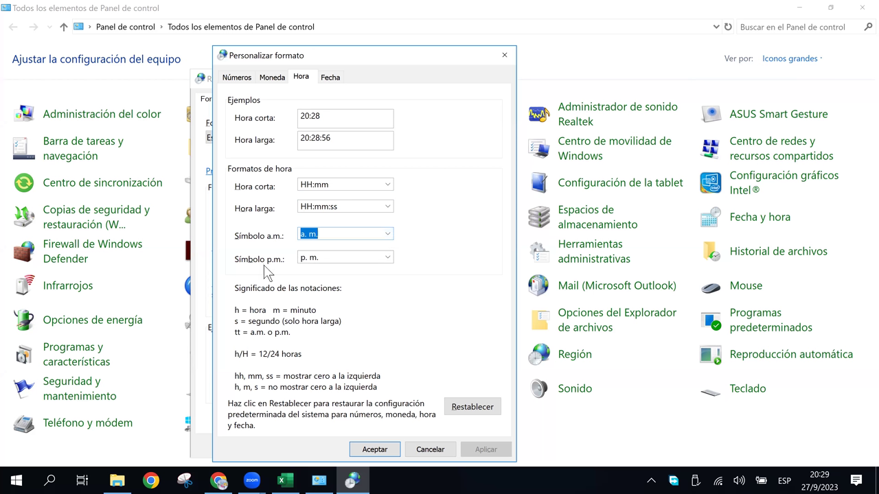
click(388, 258)
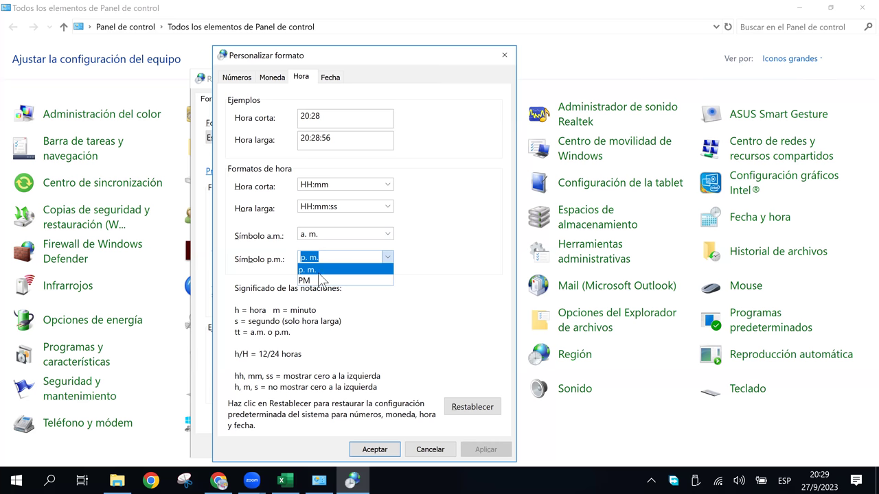
click(447, 263)
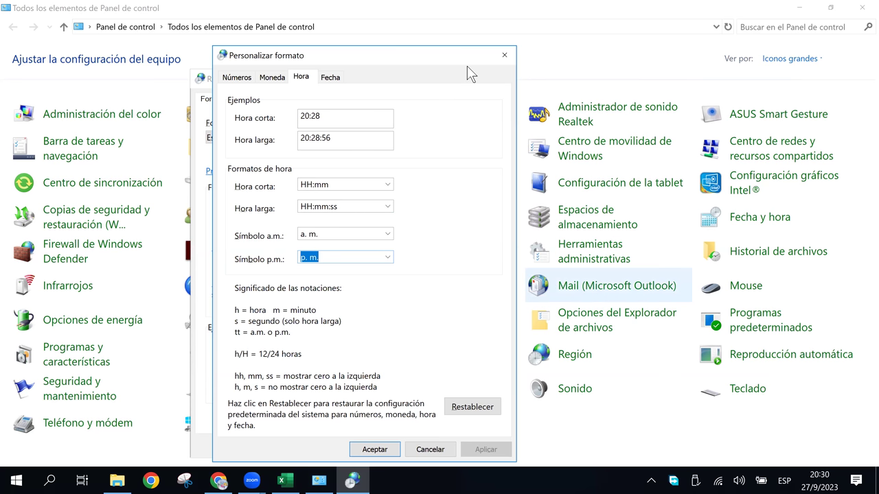
Step: Examine the short and long date format options, and close the format customization dialog
click(330, 78)
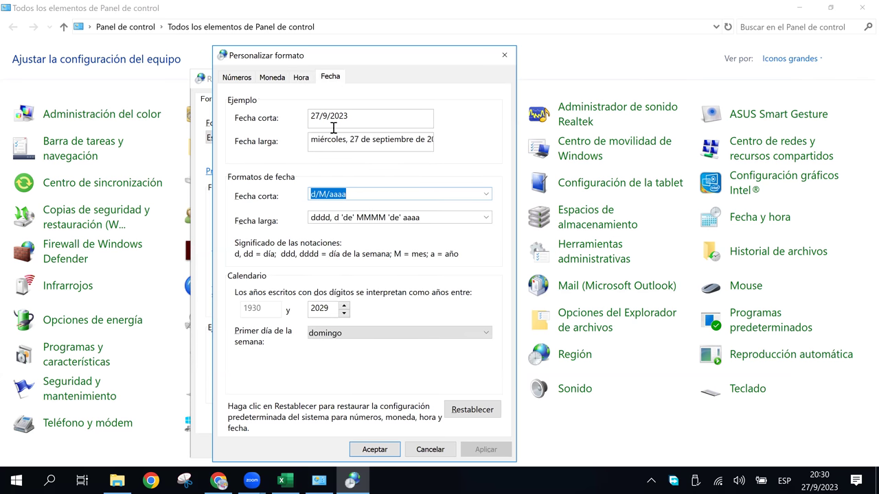
click(348, 194)
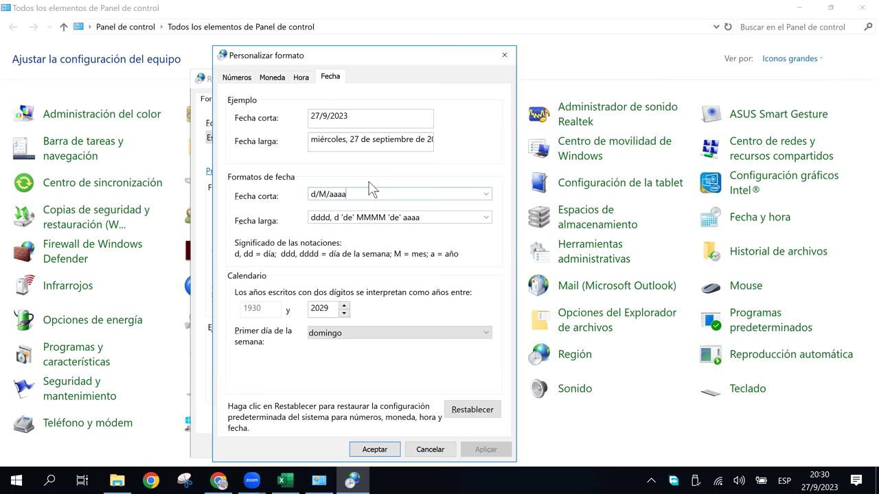
click(488, 197)
click(471, 218)
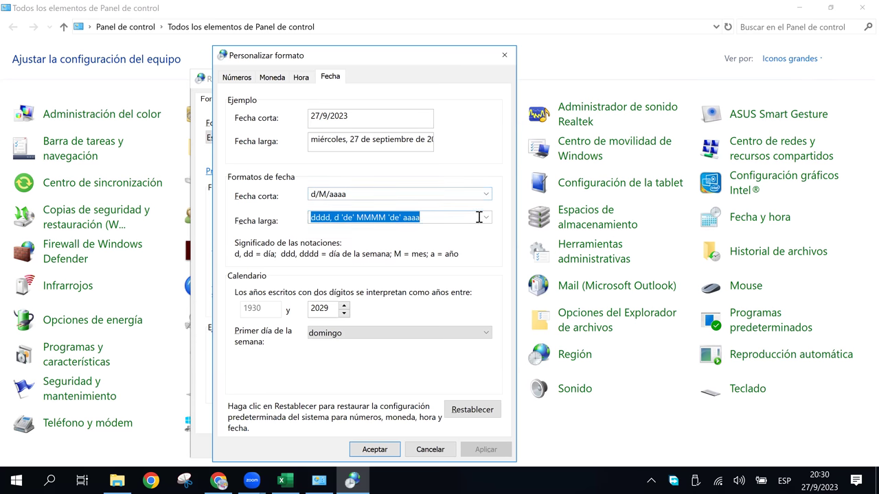
click(485, 217)
click(484, 217)
drag(358, 57, 461, 81)
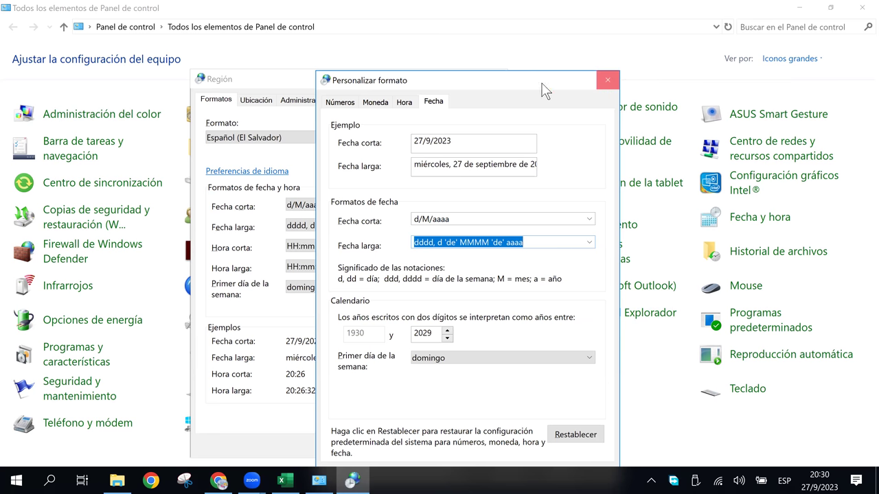
click(606, 80)
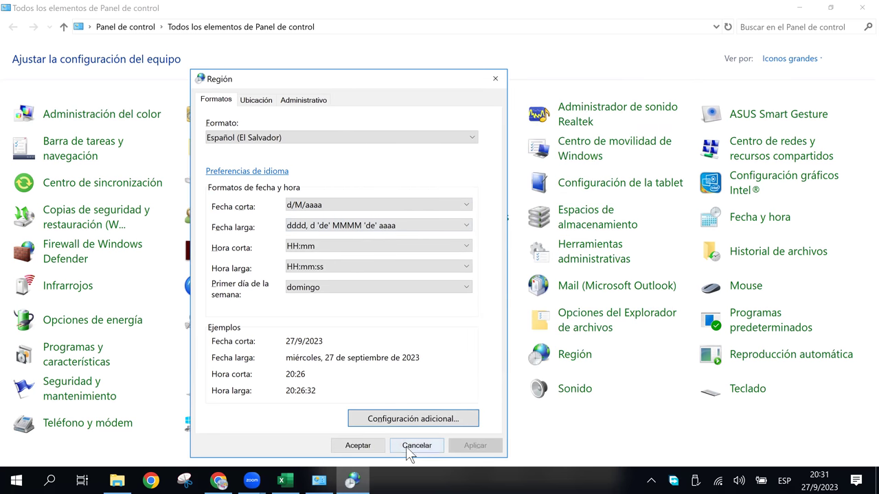
Step: Reopen the additional format settings and examine the decimal symbol options and thousands separator for numbers
click(439, 424)
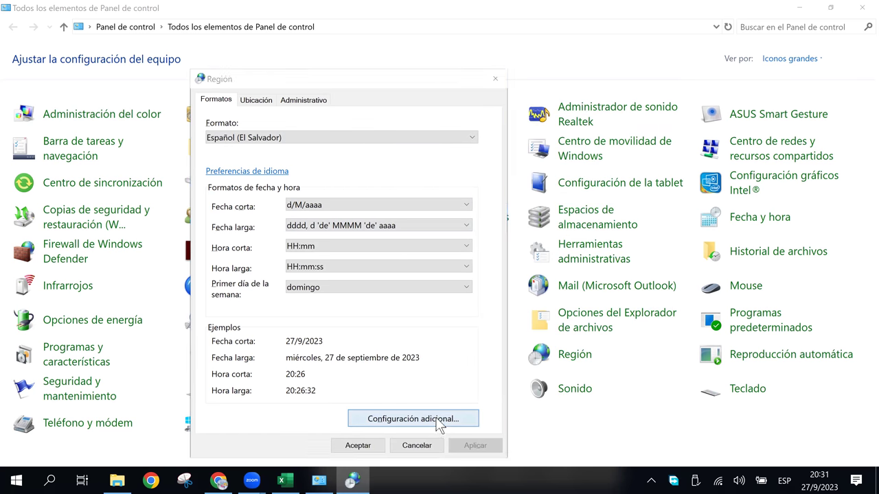
click(243, 80)
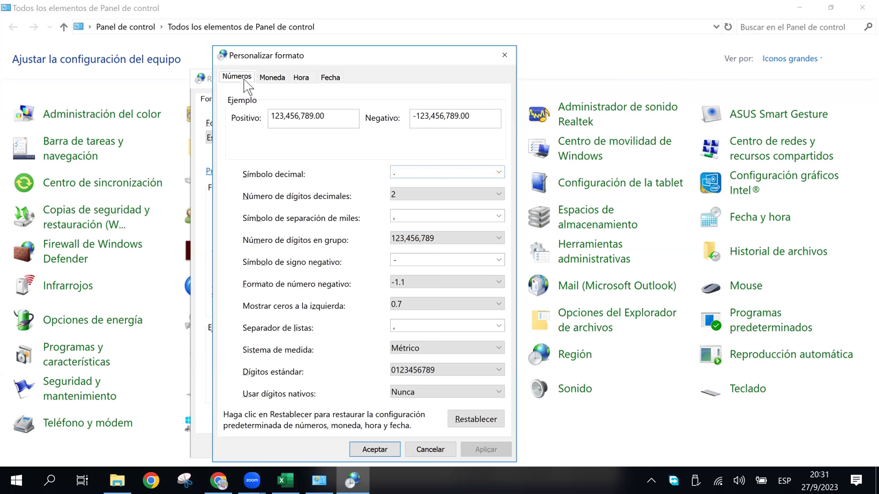
click(325, 121)
click(407, 175)
click(497, 174)
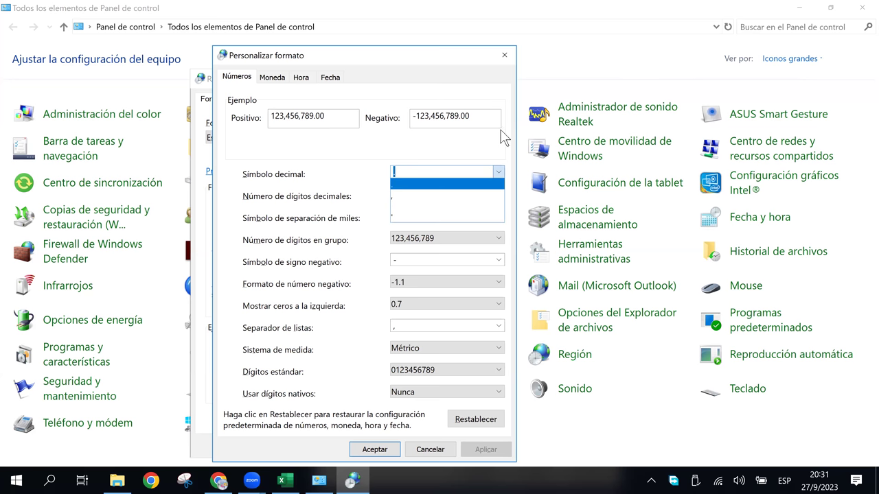
click(498, 171)
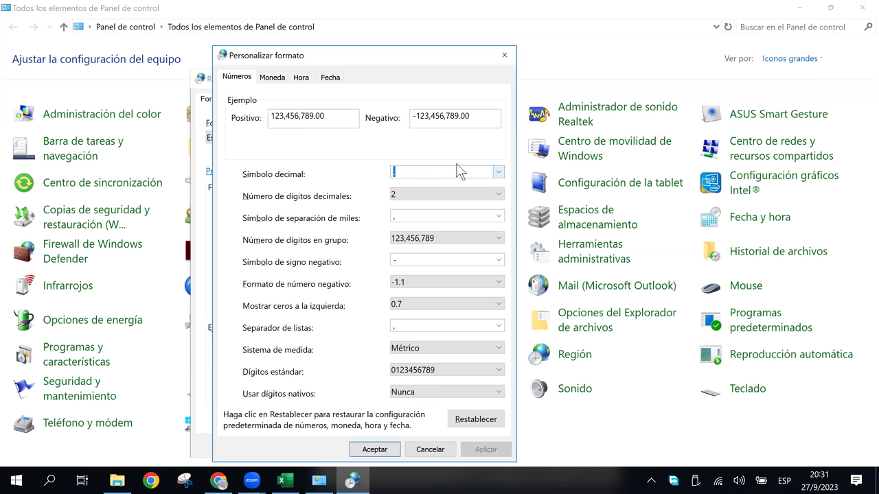
click(405, 174)
click(416, 217)
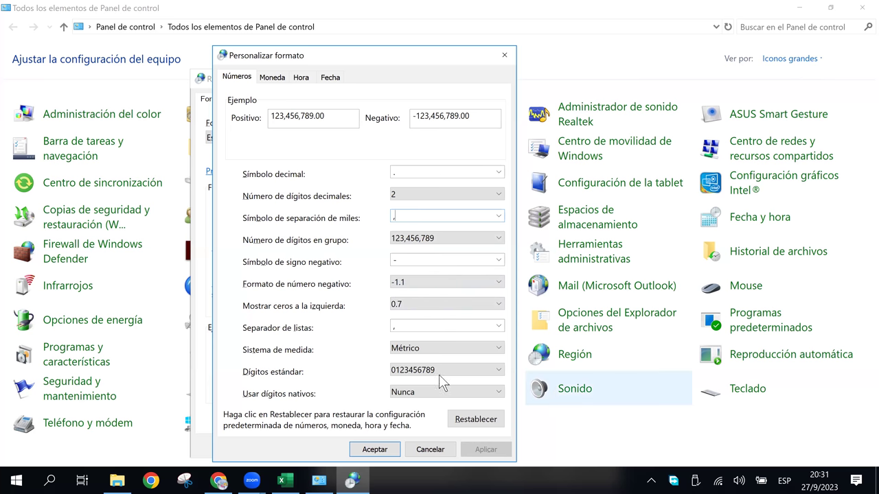
Step: Examine the available list separator options in the number format settings
click(420, 321)
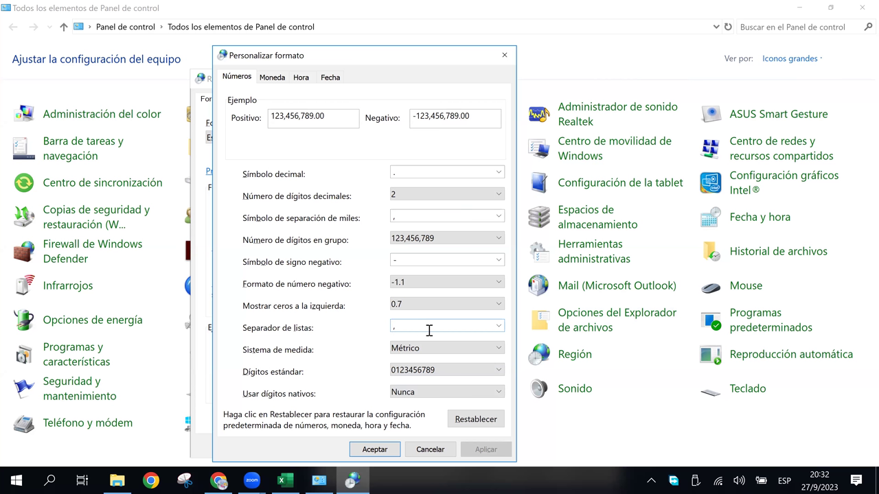
click(499, 327)
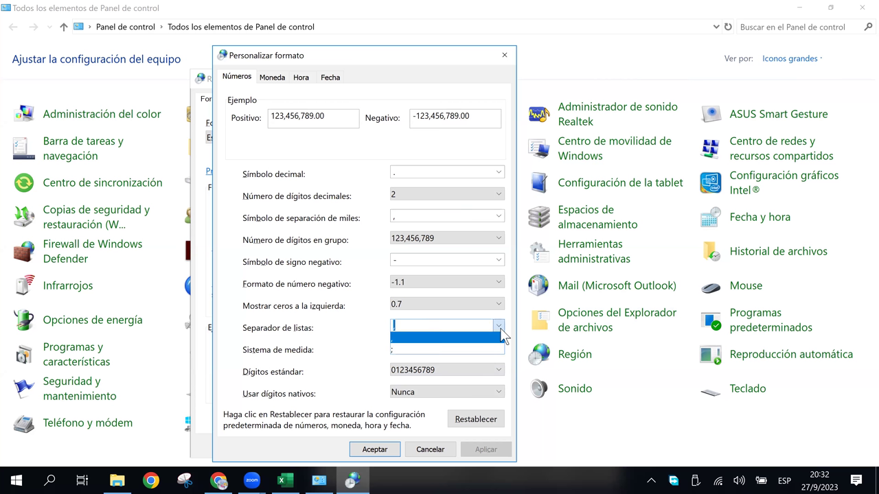
click(498, 327)
click(499, 327)
click(499, 334)
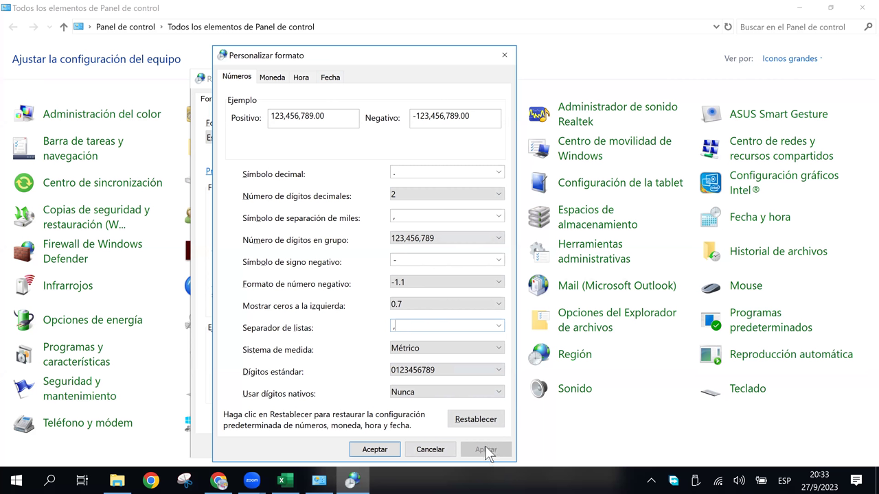
Step: Switch to the Excel workbook, return to the format customization dialog, and move it aside to uncover the Region settings
key(alt+Tab)
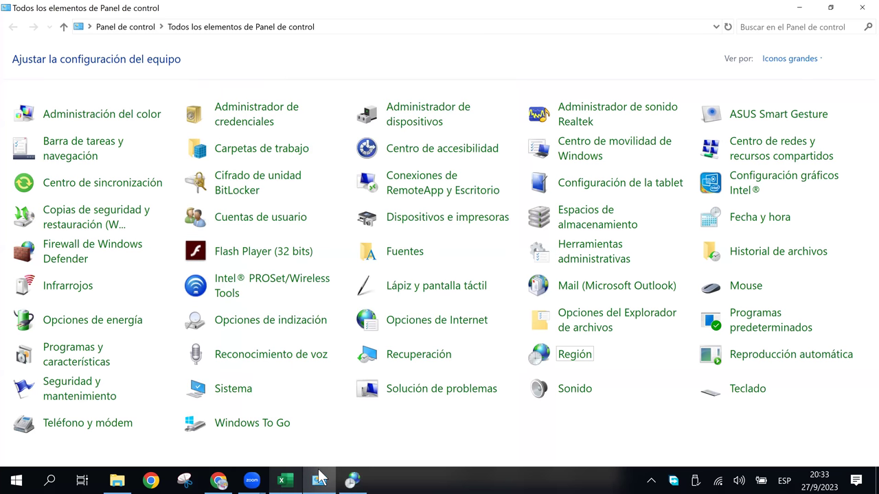
mouse_move(290, 483)
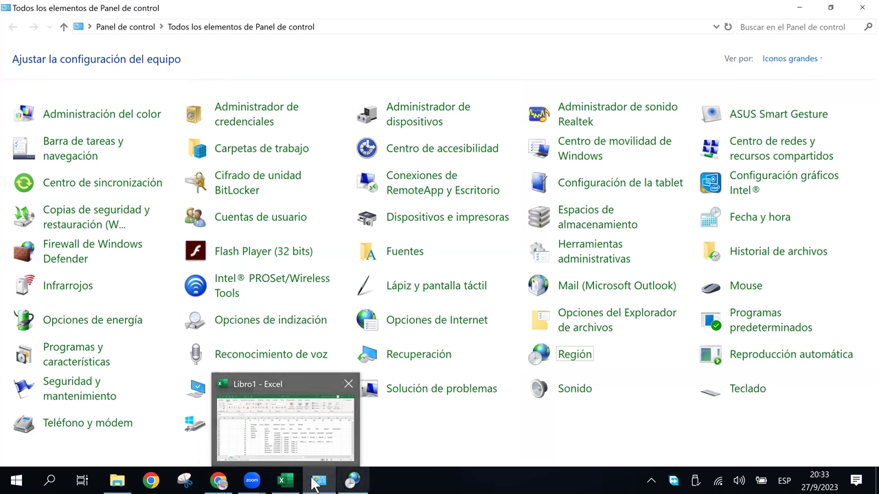
click(283, 480)
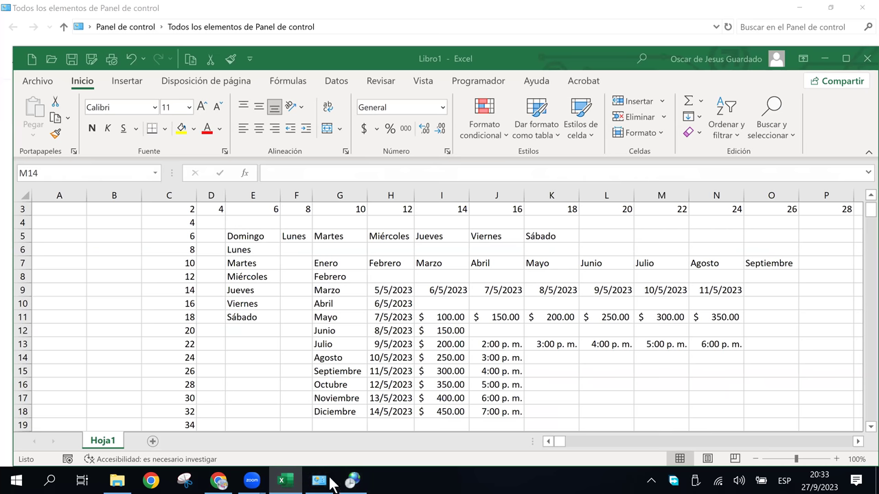
click(352, 480)
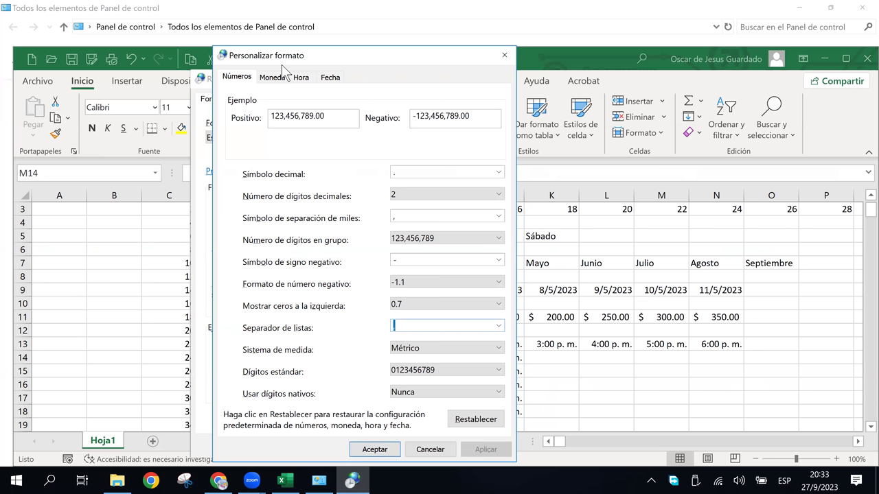
drag(271, 64, 385, 84)
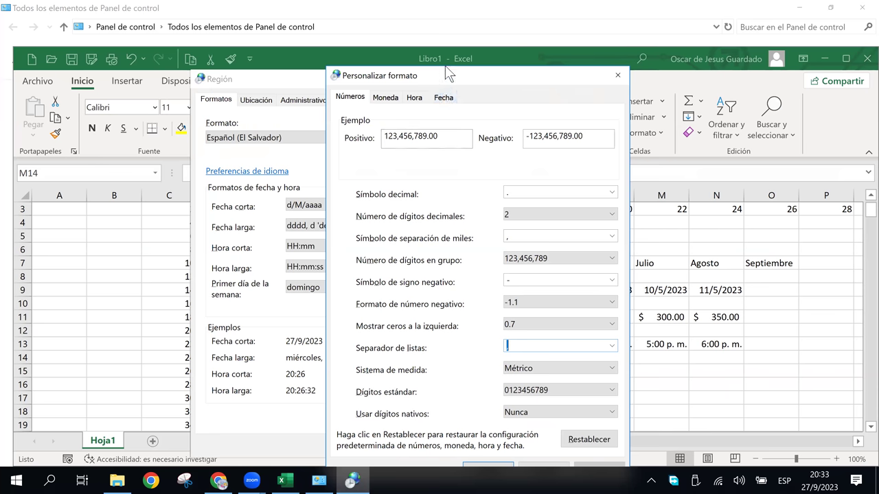
Step: Close the format customization dialog and accept the Region settings to return to the Excel workbook
drag(445, 67, 447, 55)
click(489, 457)
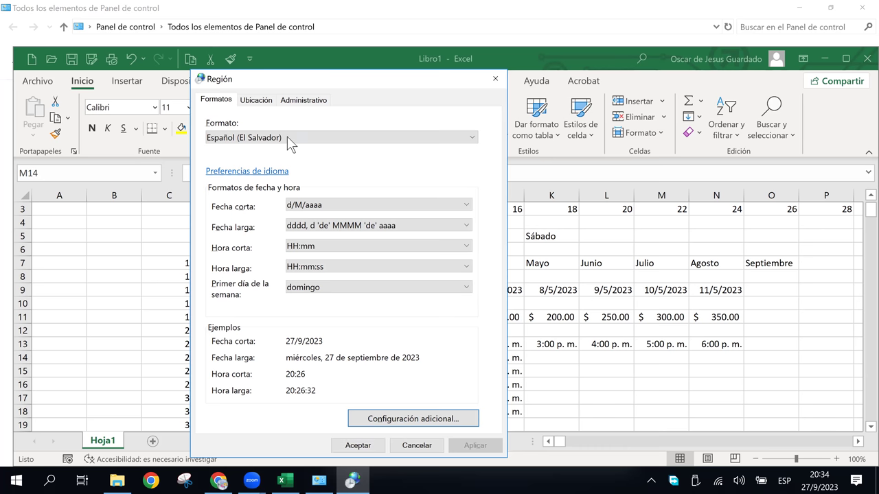
click(360, 451)
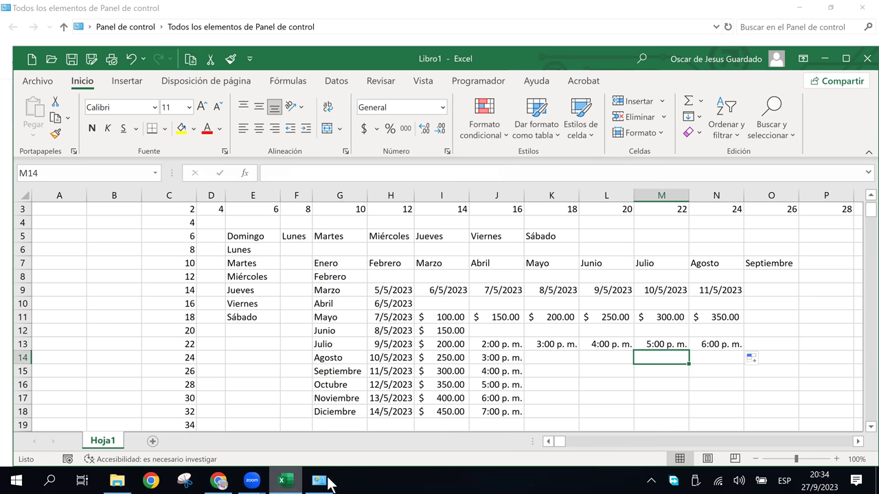
Step: Consult the fill series slide in the browser, and in the Excel workbook enter Periodo 1 in K15 and Periodo 2 in K16
click(218, 481)
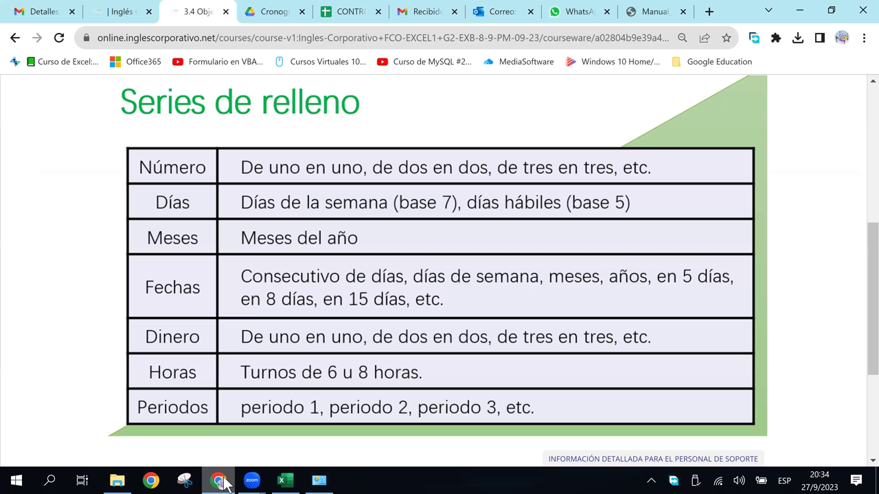
click(219, 481)
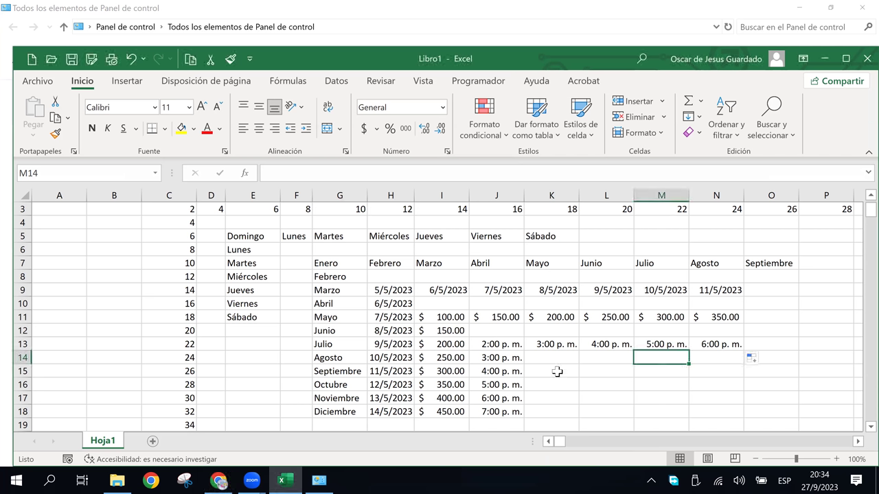
click(556, 371)
text(P)
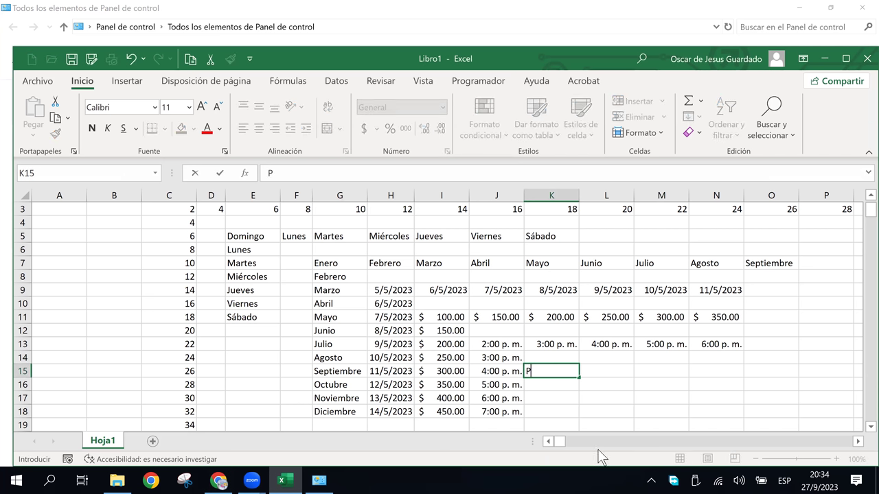
text(eriodo 1)
key(Return)
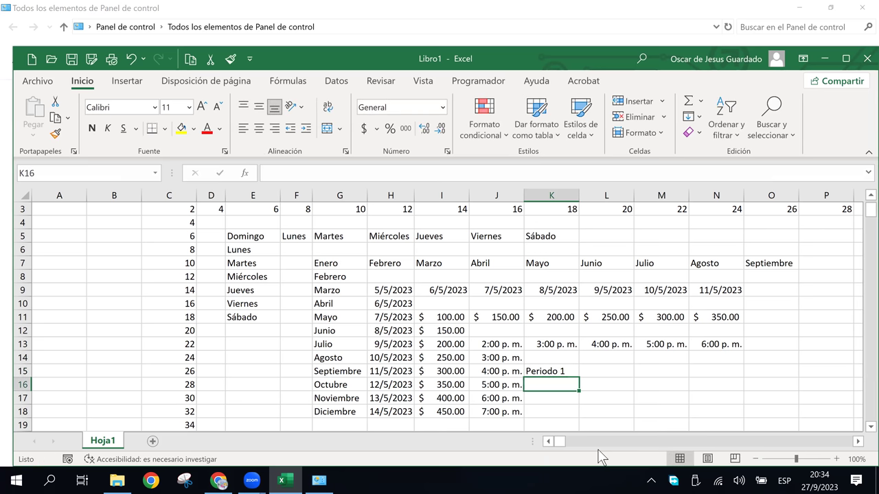
text(Periodo)
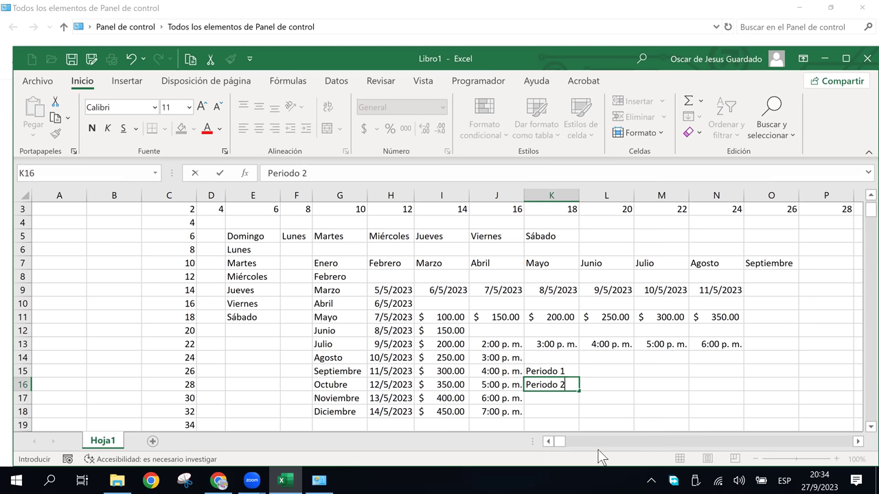
text( 2)
key(Return)
Step: Copy Periodo 2 from cell K16 into cell L15, beside Periodo 1
key(Up)
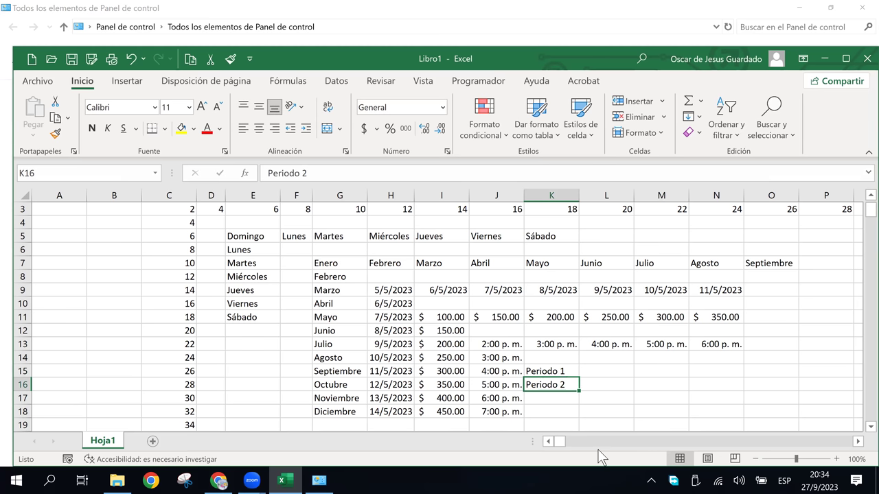
key(ctrl+c)
key(Up)
key(Right)
key(Return)
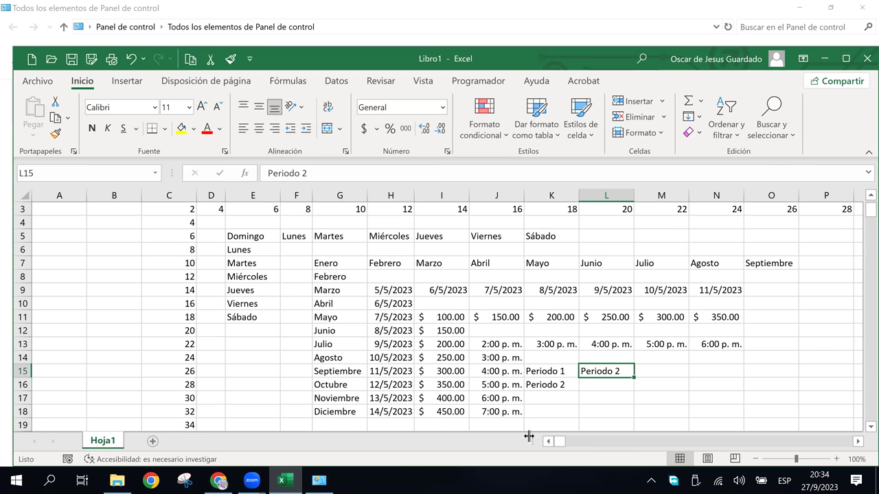
Step: Extend the period series across row 15 to Periodo 5 in O15 and down column K to Periodo 4 in K18
drag(552, 371, 785, 367)
click(556, 390)
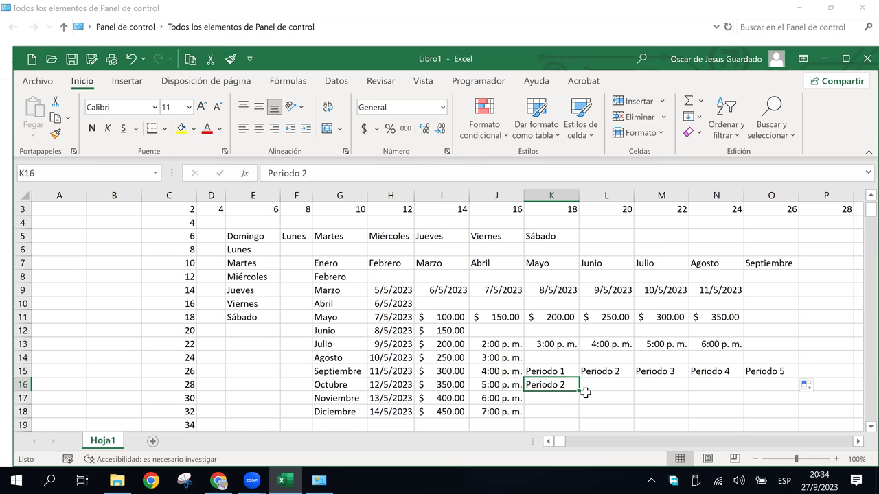
drag(580, 389, 571, 416)
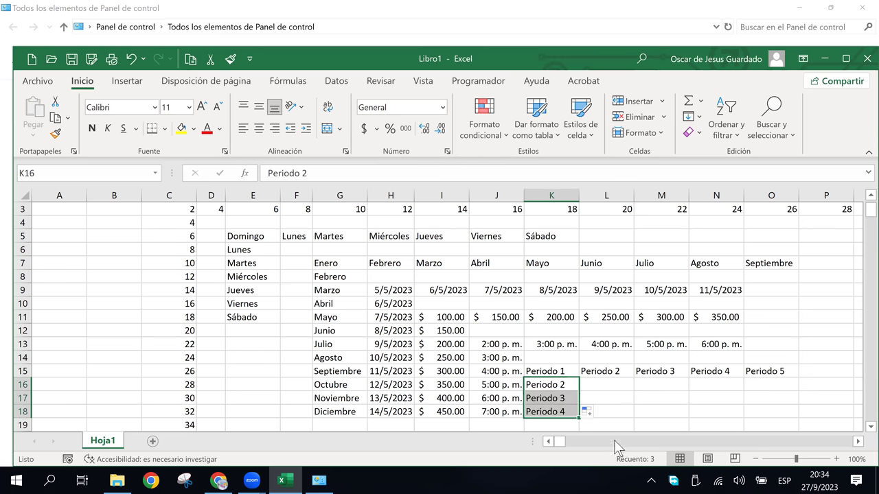
Step: Examine the period series filled across row 15 and down column K
click(622, 390)
click(701, 372)
click(557, 398)
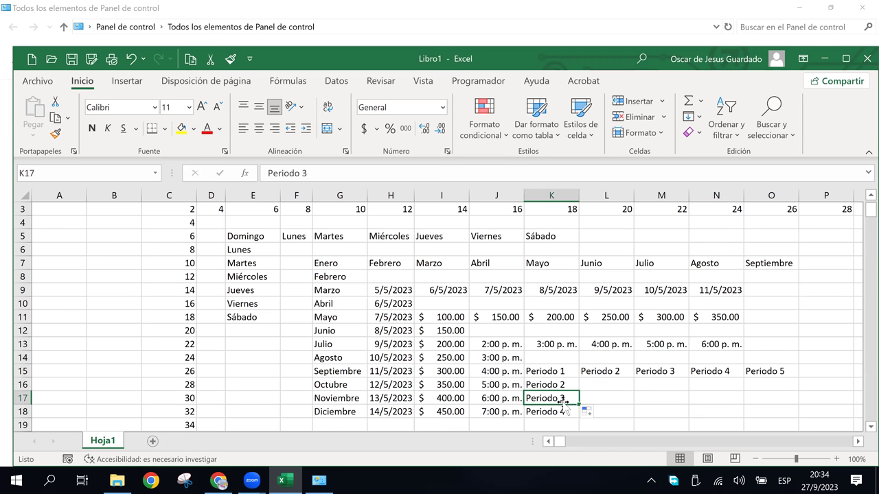
scroll(659, 372, up, 1)
scroll(546, 370, down, 2)
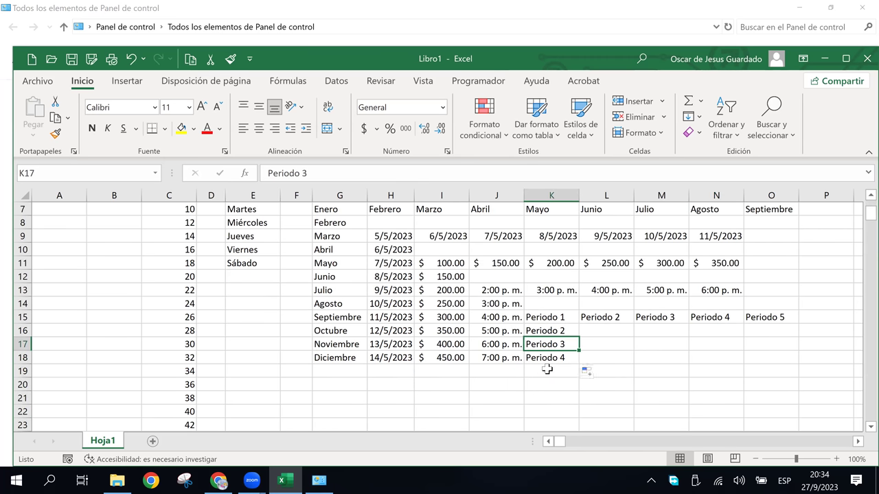
click(567, 314)
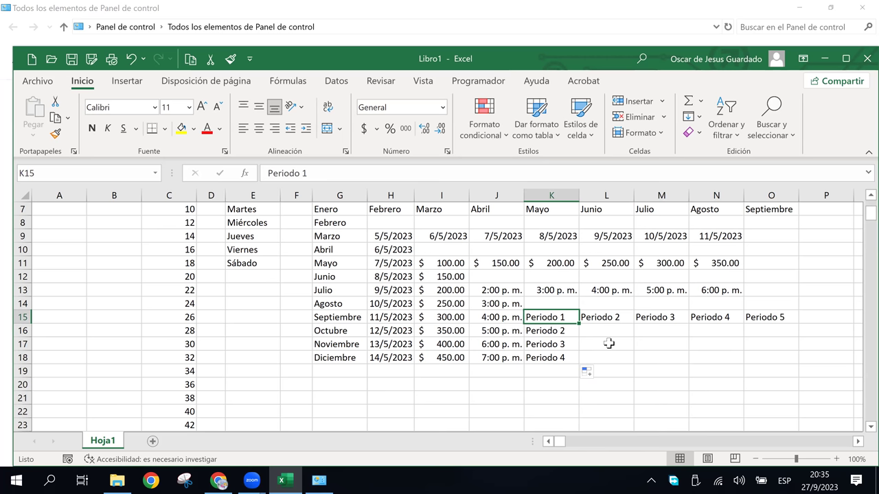
click(591, 331)
click(606, 341)
click(595, 329)
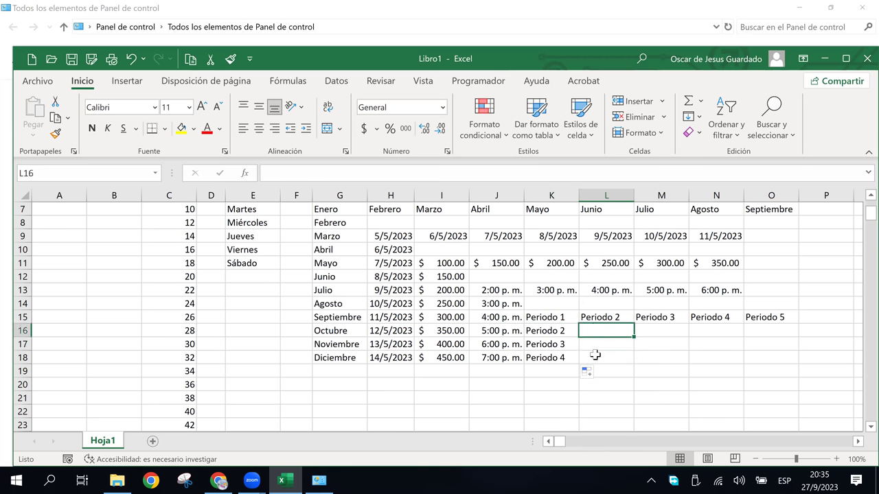
Step: Review the money, hour and period series in the worksheet, and switch to the fill series slide in the browser
click(496, 317)
click(447, 304)
click(433, 291)
scroll(439, 313, up, 2)
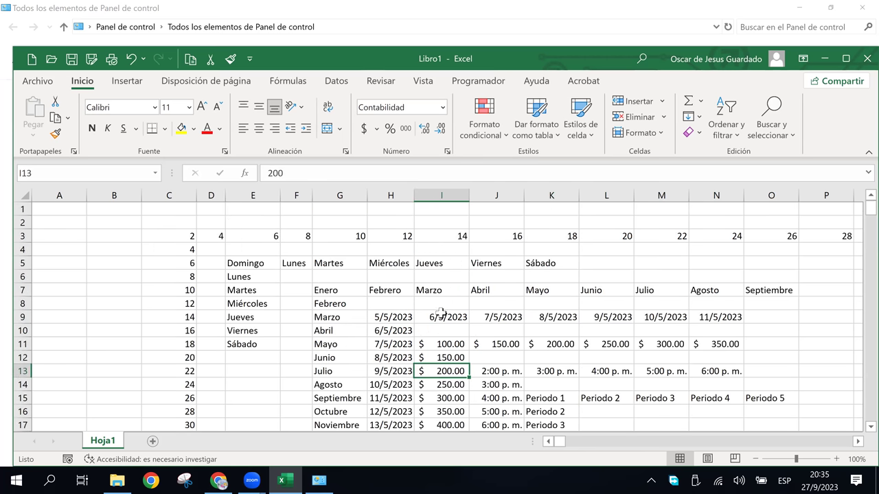
scroll(442, 315, down, 2)
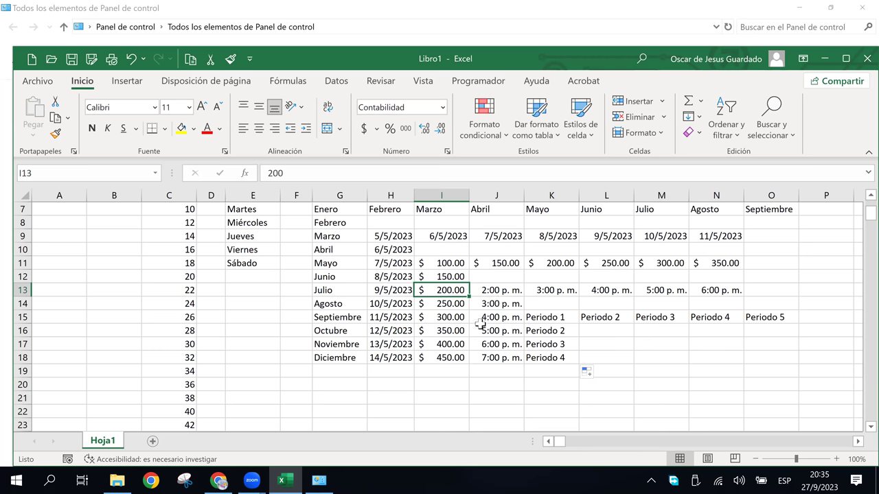
click(552, 326)
click(555, 306)
key(Down)
key(Down)
key(Down)
key(shift+Down)
click(536, 292)
click(547, 331)
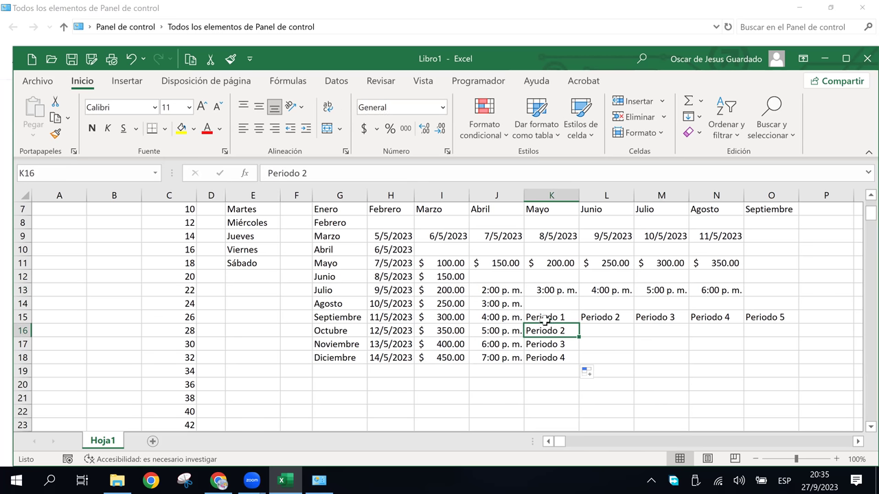
click(544, 319)
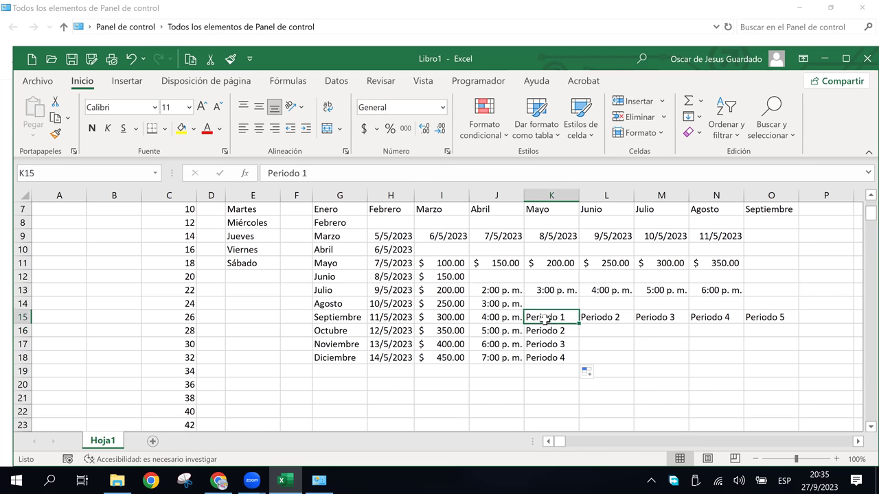
click(219, 481)
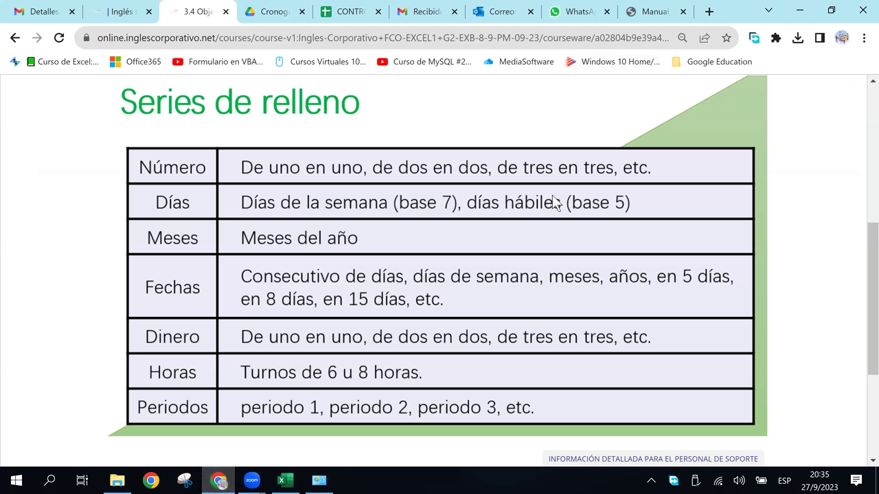